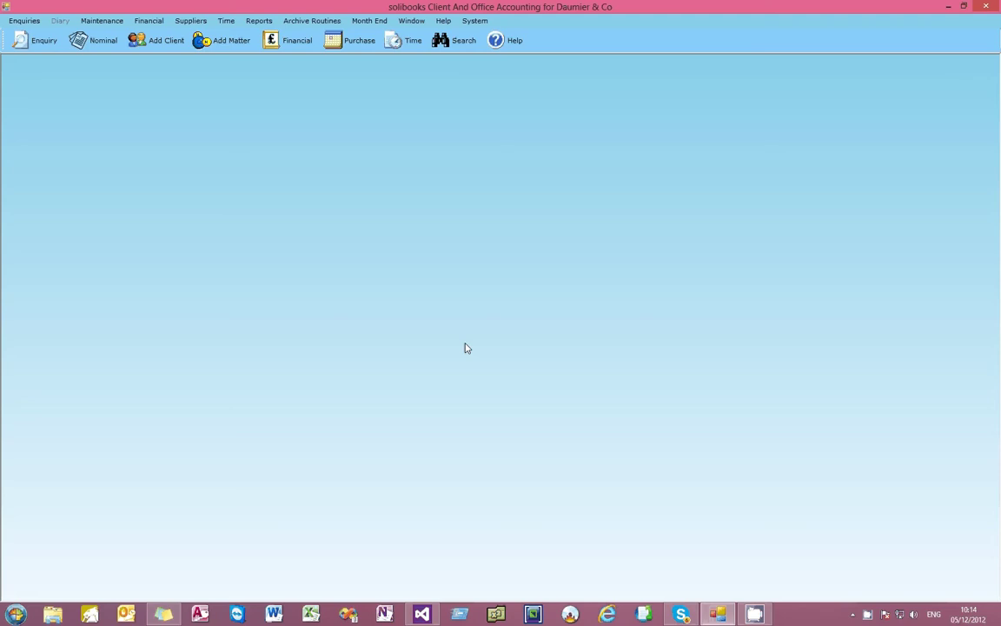
Generate the client accounts Selection Listing for live matters in alphabetical client order, with all report fields ticked
left_click(258, 21)
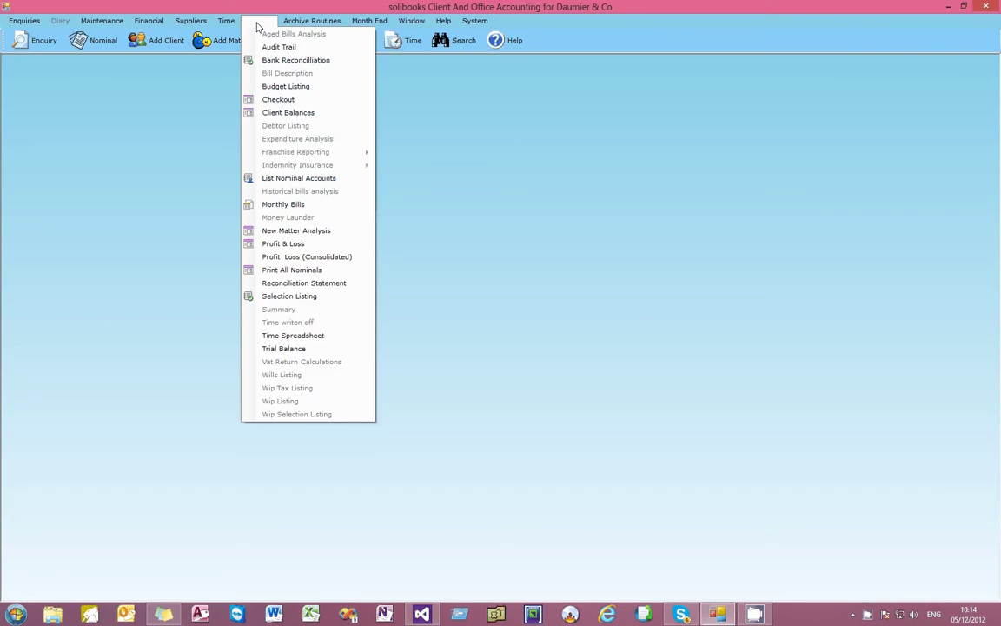
left_click(320, 297)
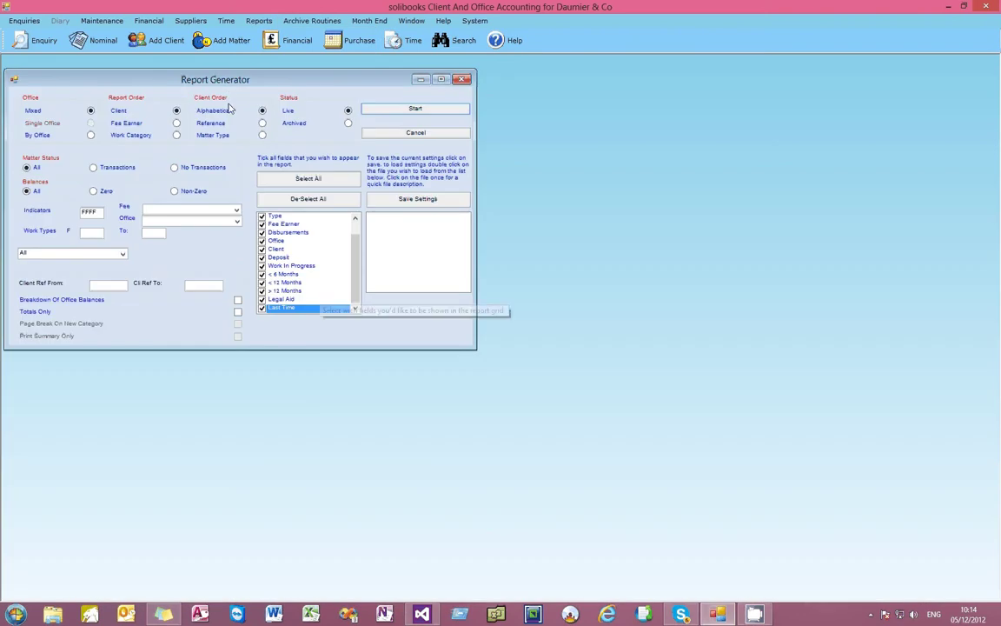
left_click_drag(232, 80, 420, 141)
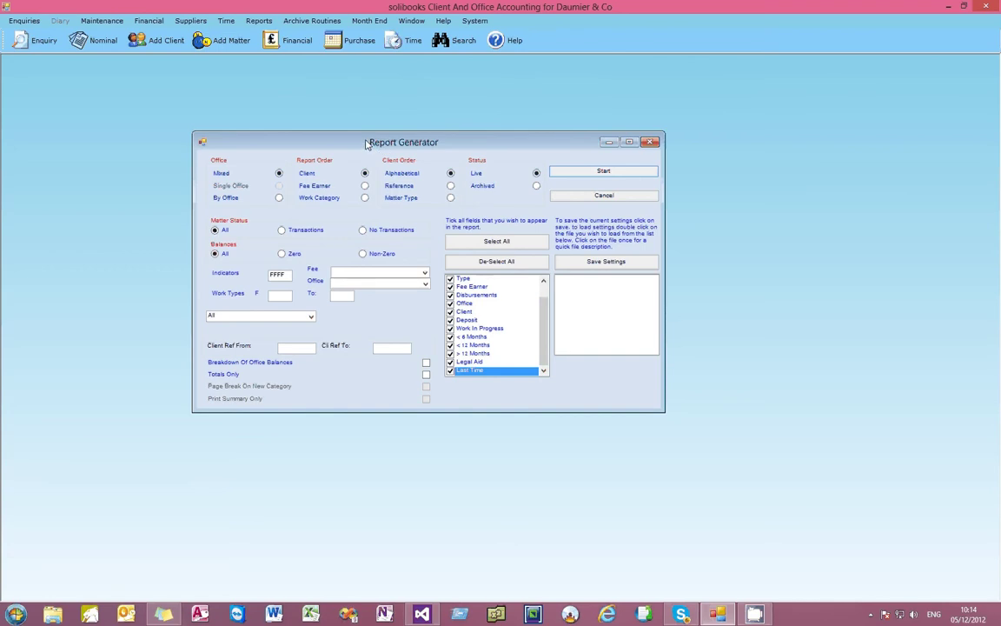
left_click(573, 173)
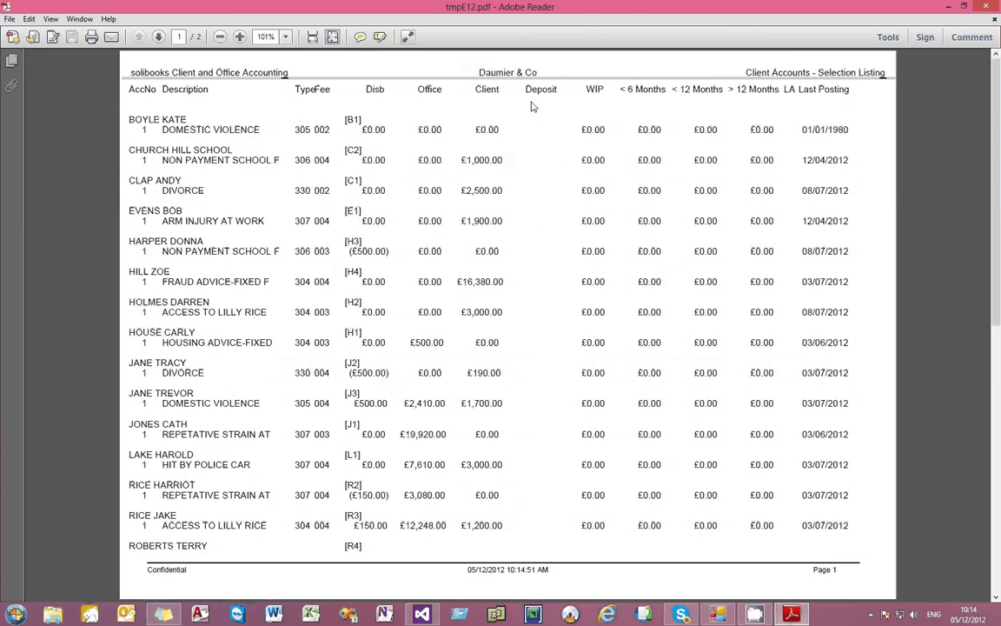
Examine the listing's firm name and report title, and the first client's name, matter type and fee earner code
left_click_drag(434, 69, 532, 78)
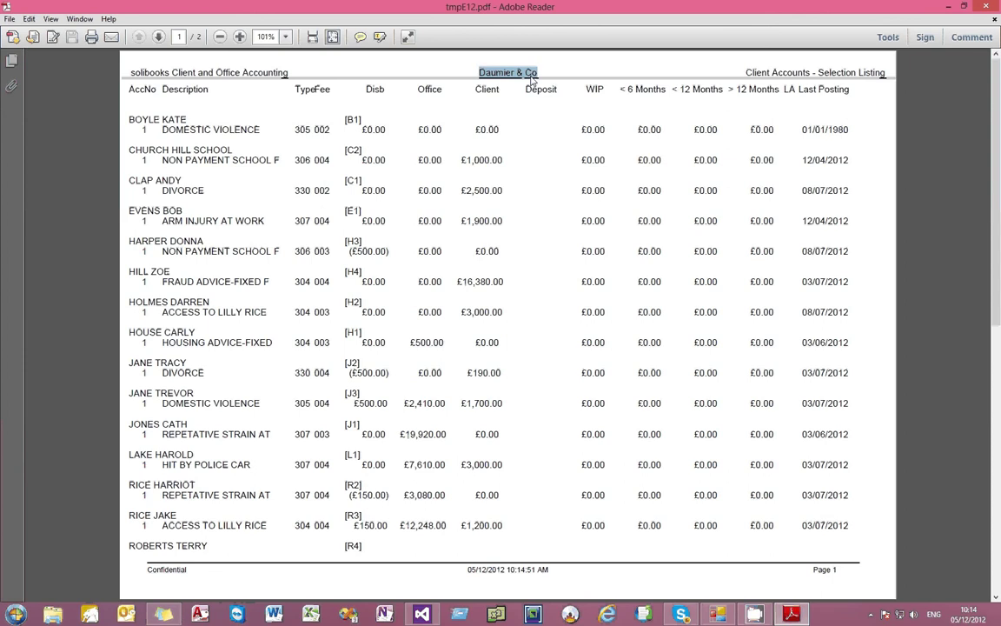
left_click_drag(686, 73, 884, 83)
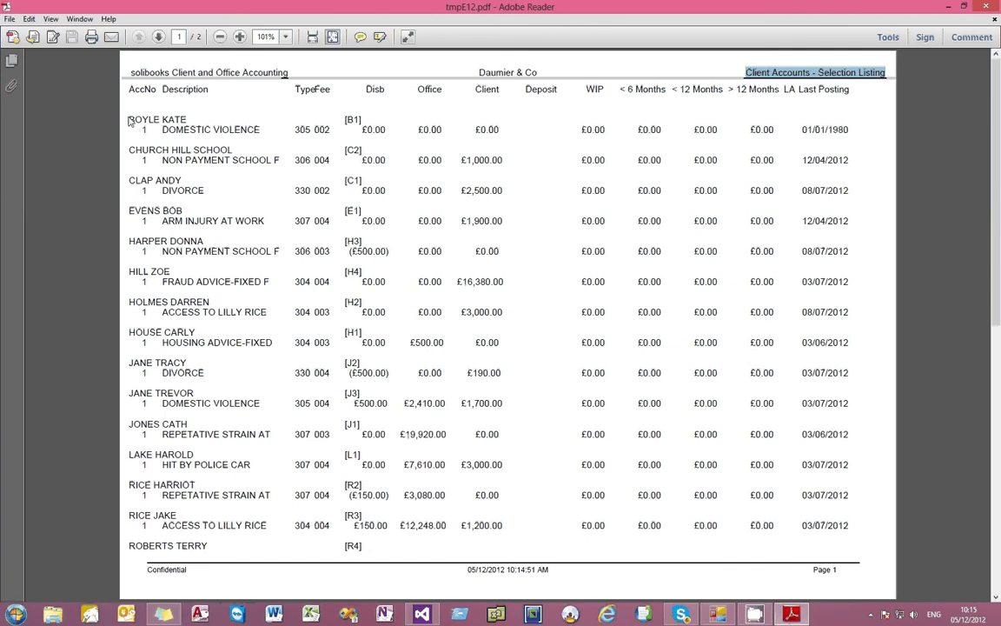
left_click_drag(128, 121, 187, 120)
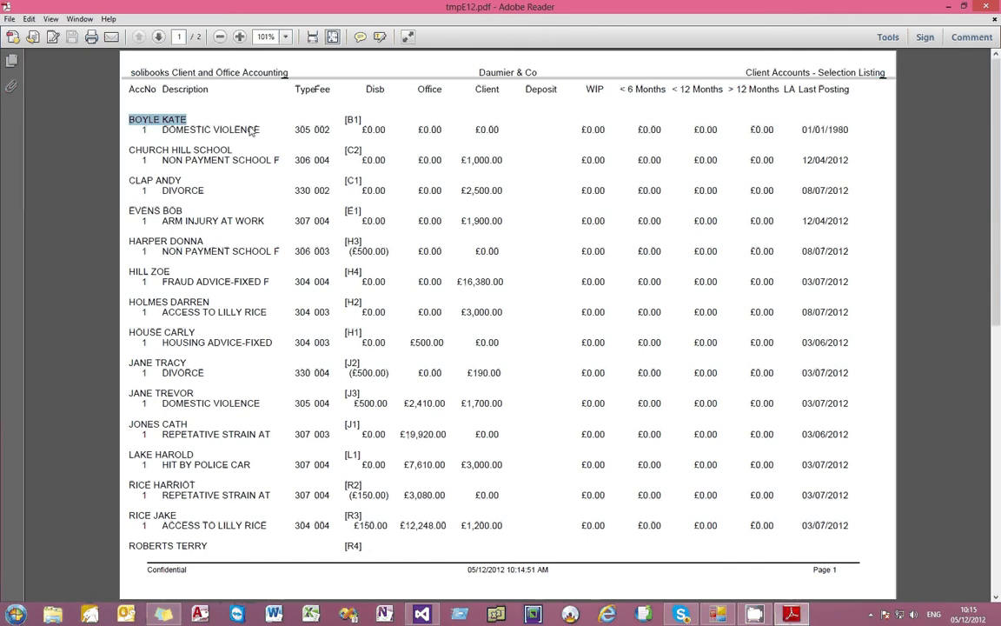
left_click_drag(261, 132, 310, 139)
double_click(300, 131)
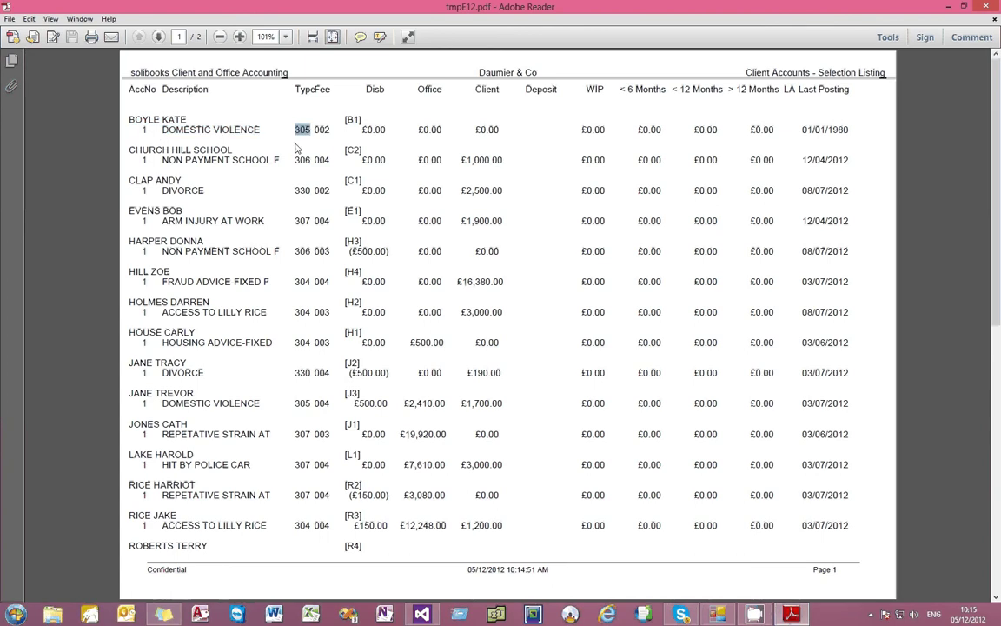
double_click(321, 130)
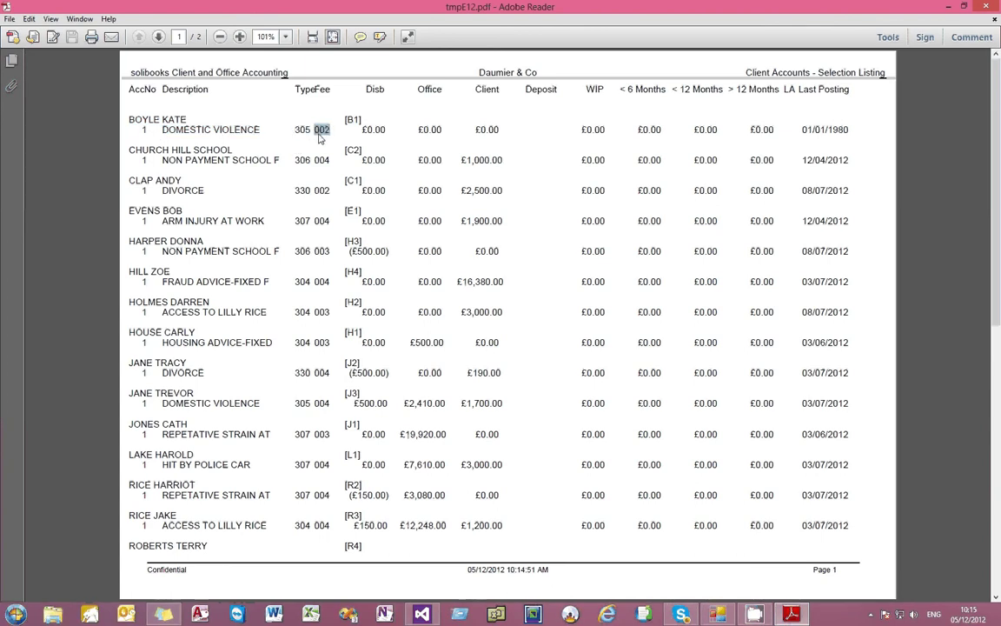
Examine the first matter's balance and WIP columns, the ageing columns, and the LA and Last Posting columns
left_click_drag(347, 130, 597, 146)
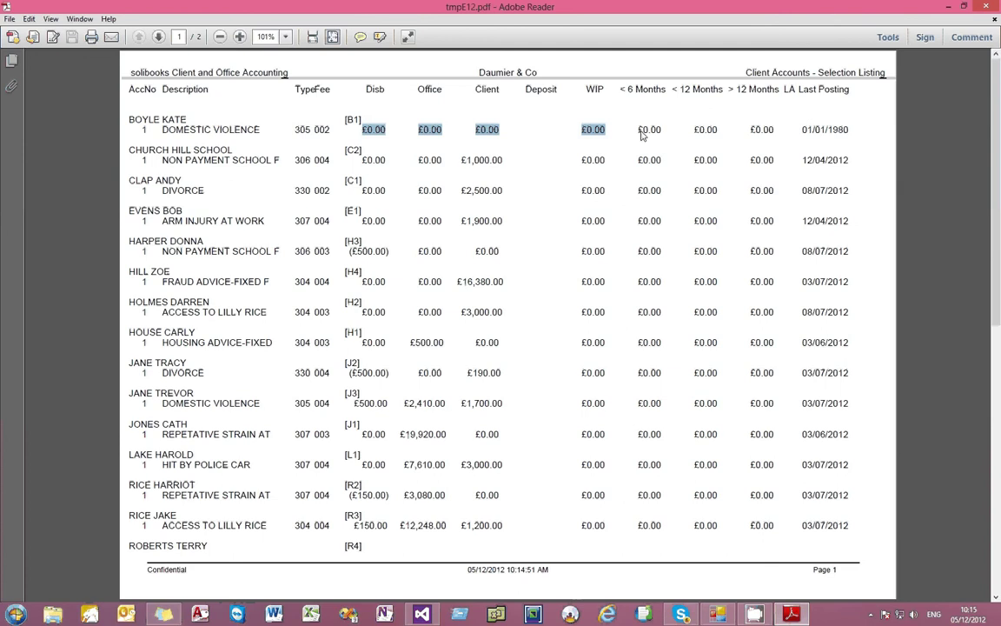
left_click_drag(638, 130, 768, 132)
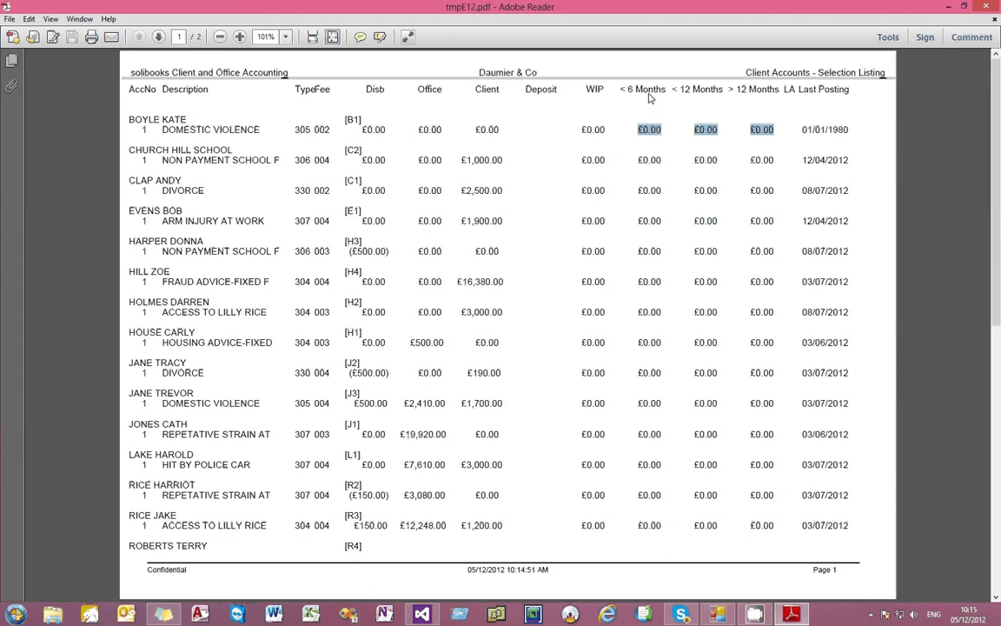
left_click(786, 135)
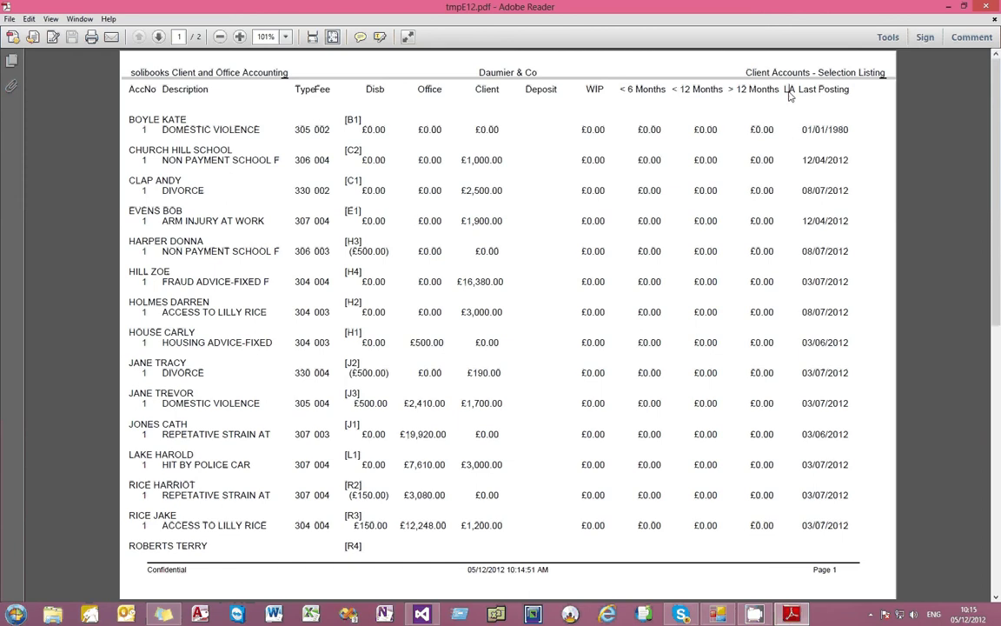
left_click_drag(796, 90, 842, 92)
Review the listing's grand totals for disbursements, office and client on page 2, and close the report
scroll(341, 153, "down", 2)
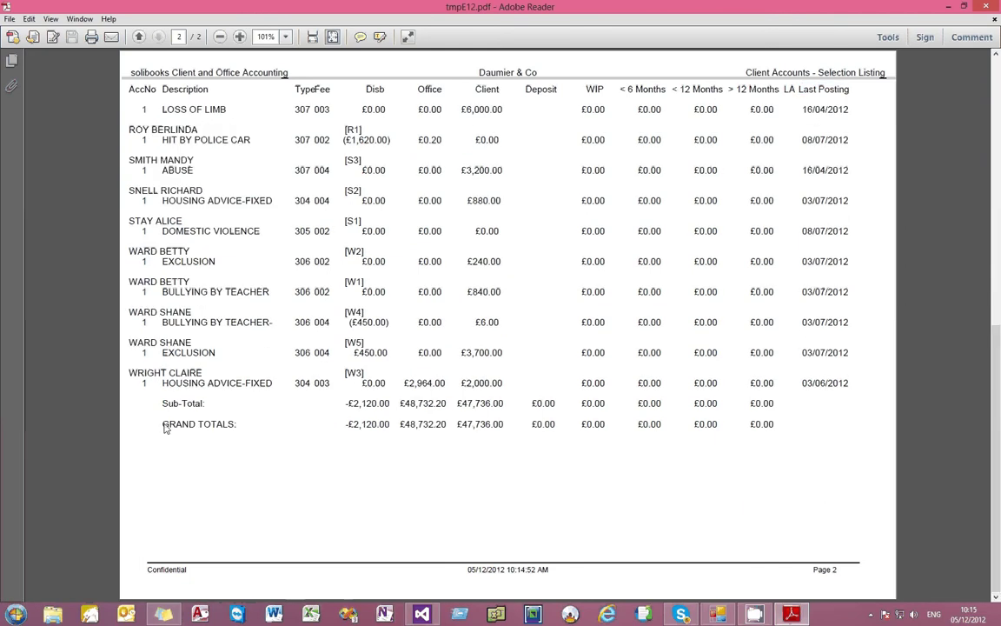
left_click_drag(162, 426, 768, 426)
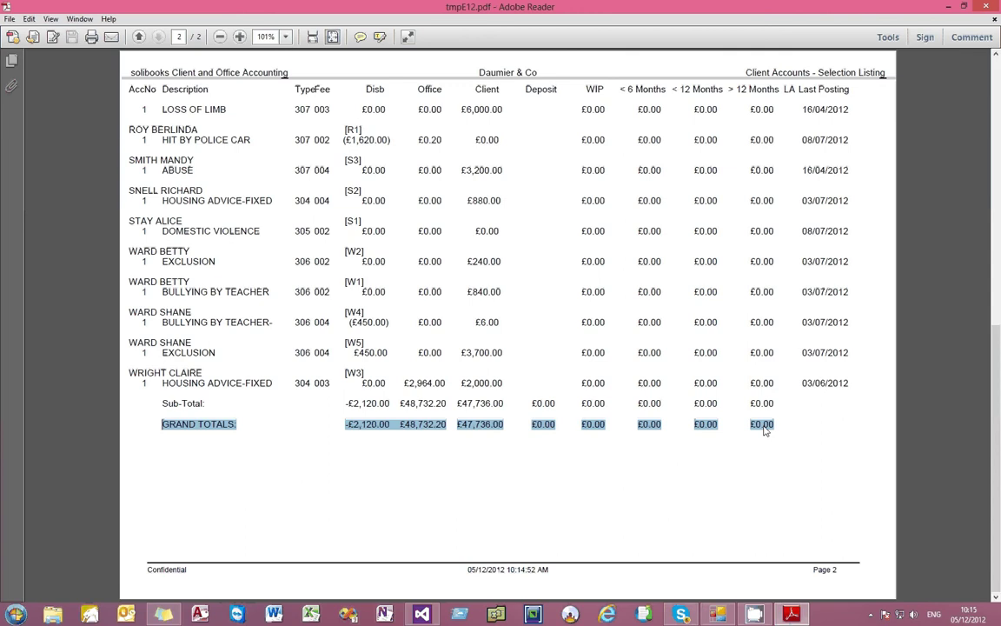
double_click(352, 426)
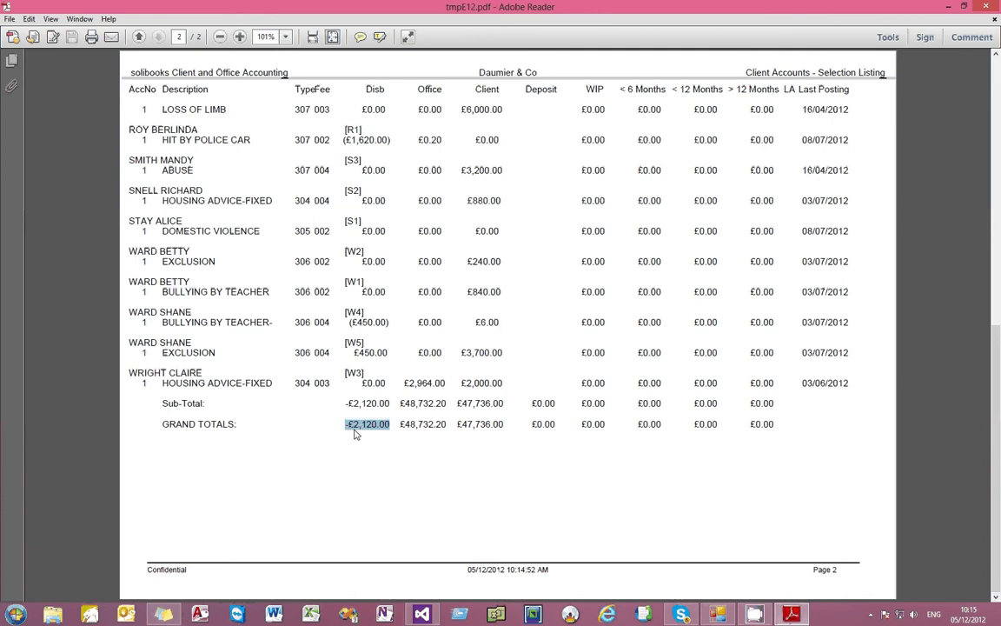
double_click(419, 425)
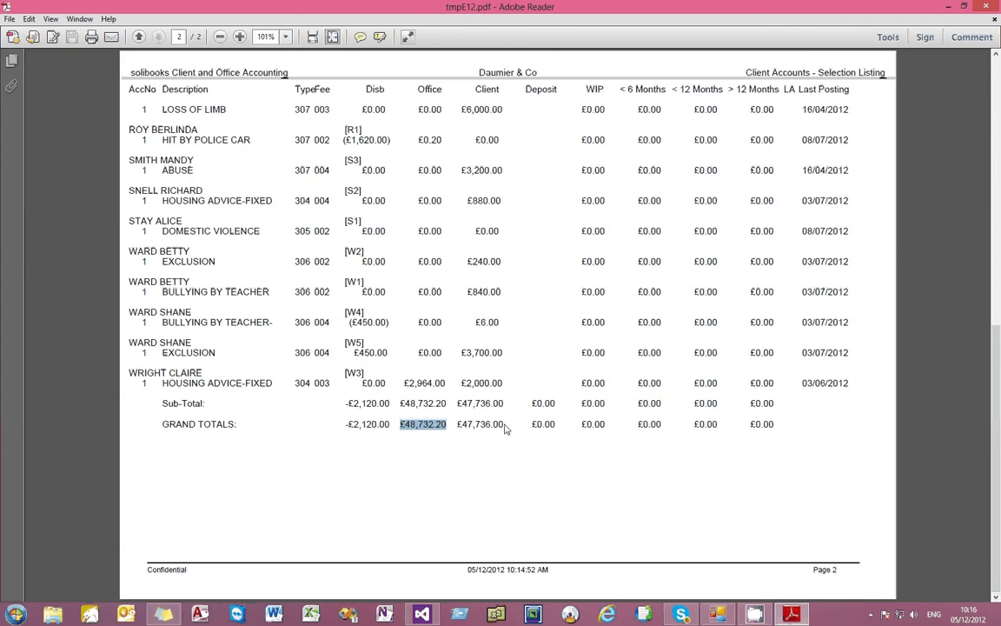
double_click(462, 425)
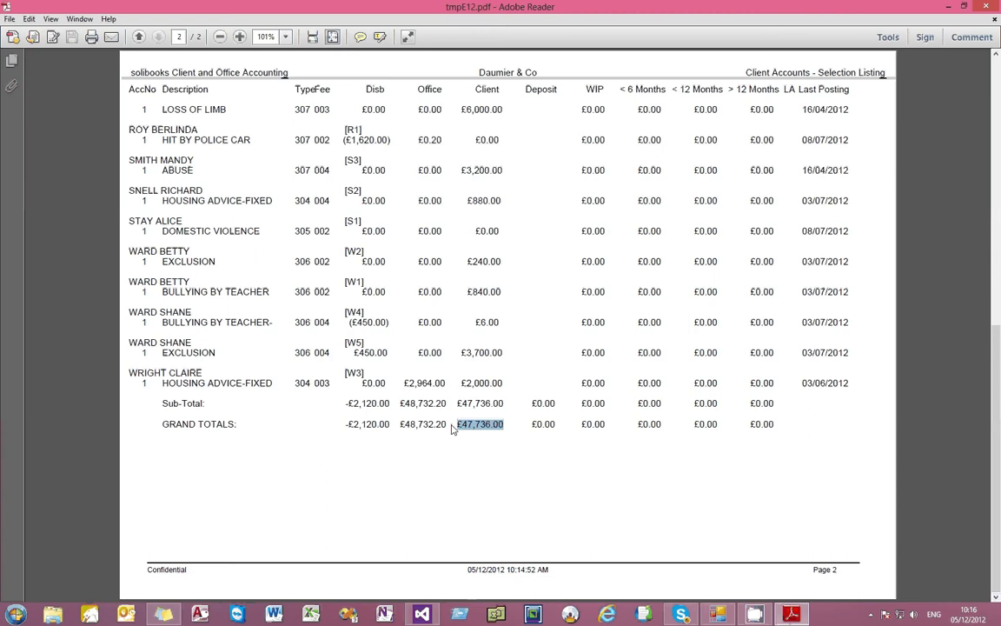
left_click(986, 7)
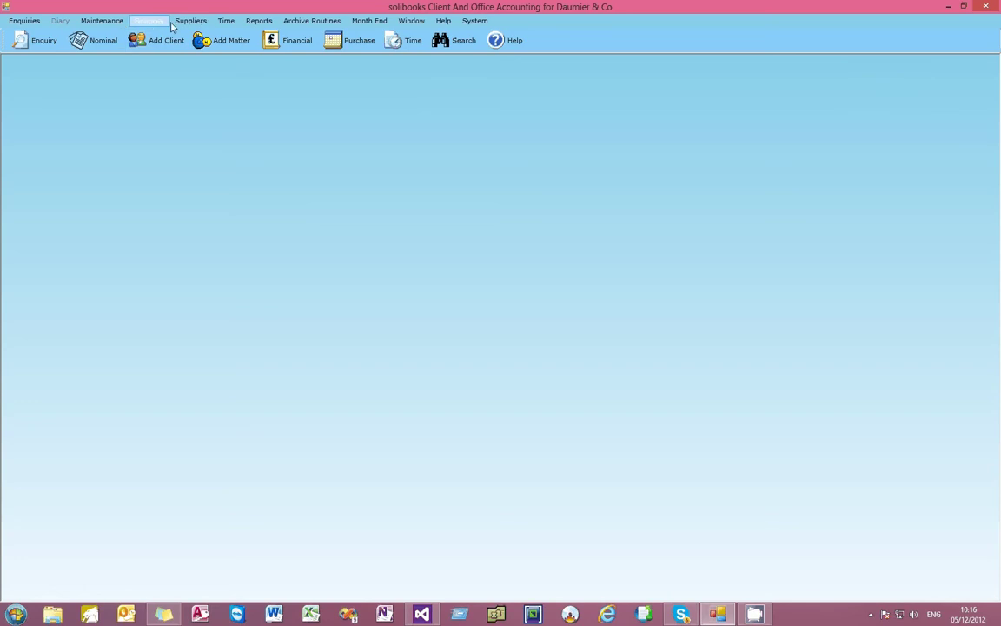
Reopen the Selection Listing options, review the fee earner choices and the balance and limit filters, and close the Report Generator
left_click(260, 24)
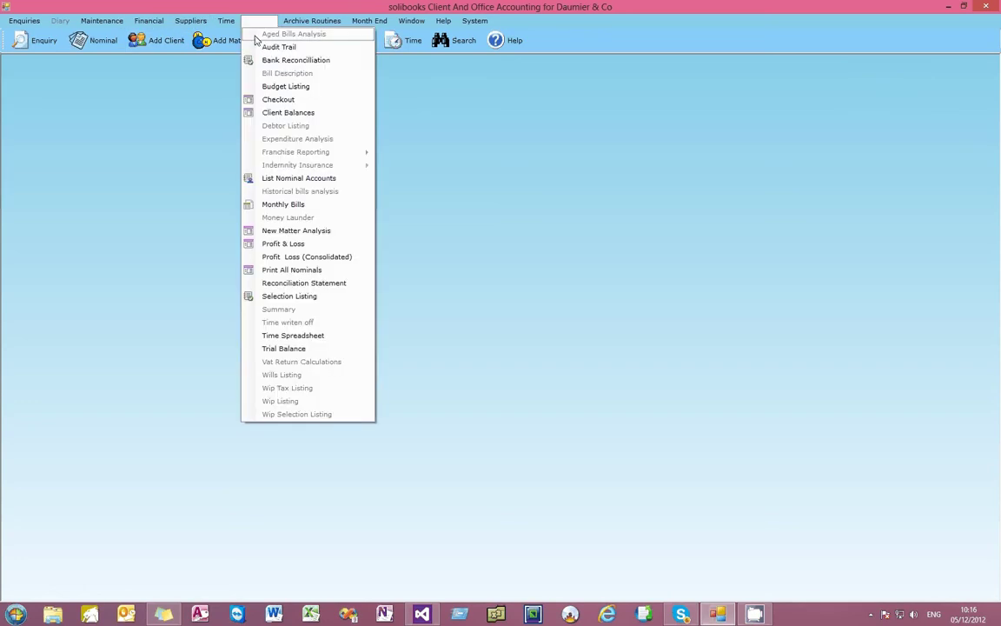
left_click(298, 298)
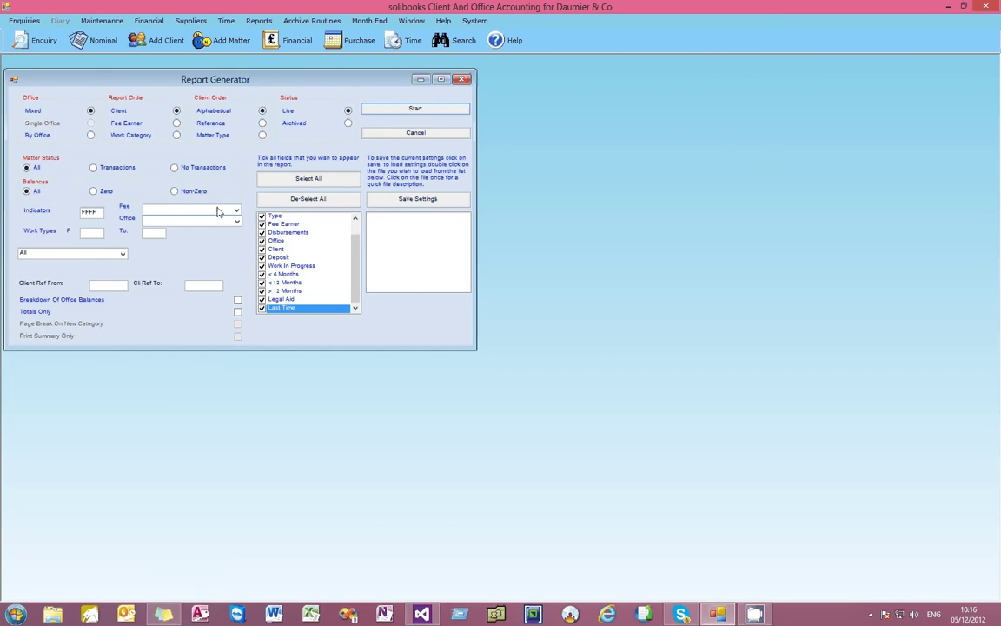
left_click(236, 212)
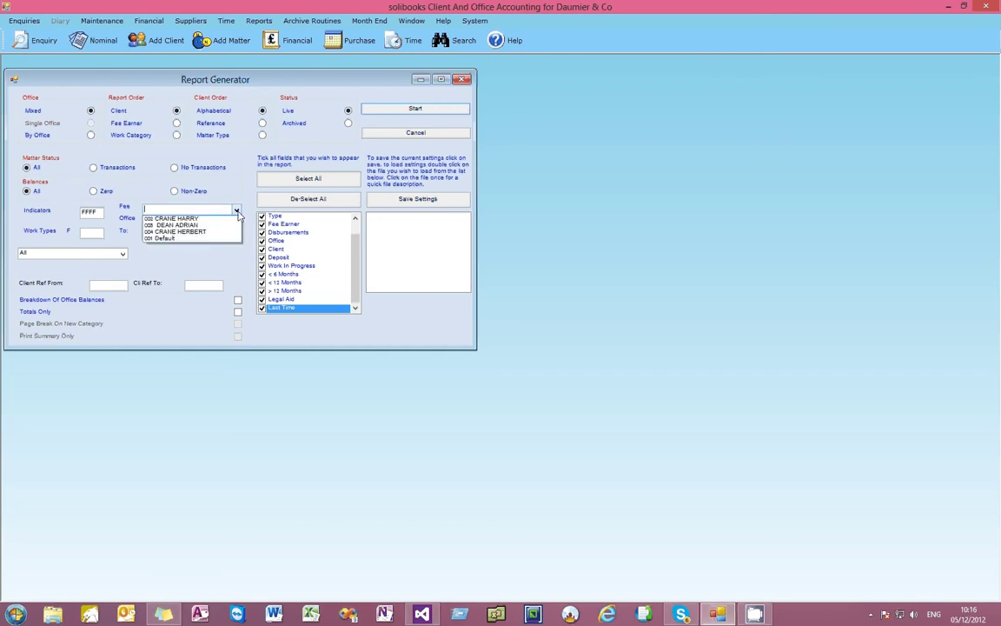
left_click(236, 211)
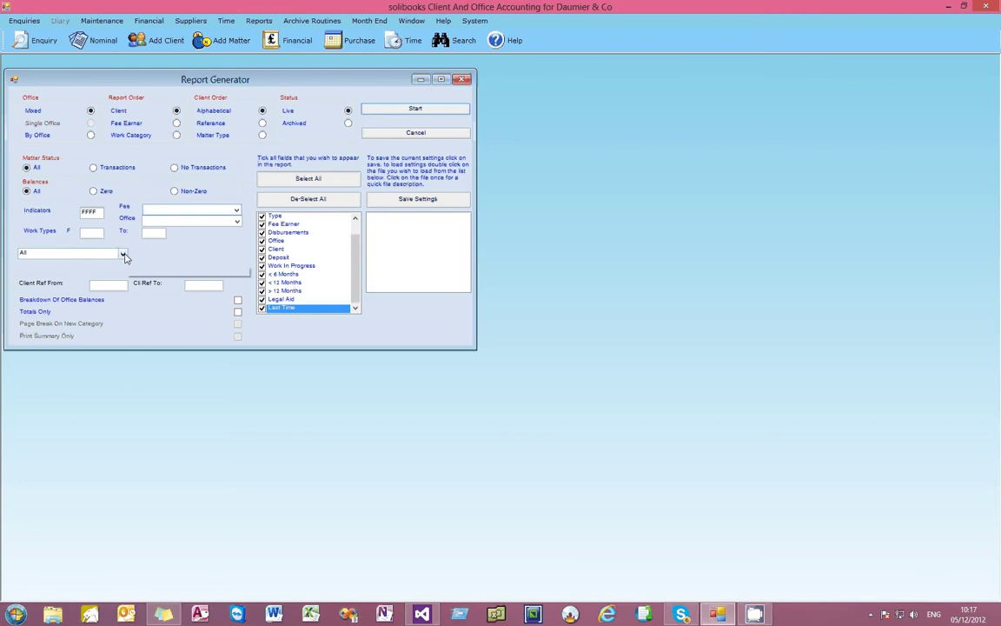
left_click(123, 253)
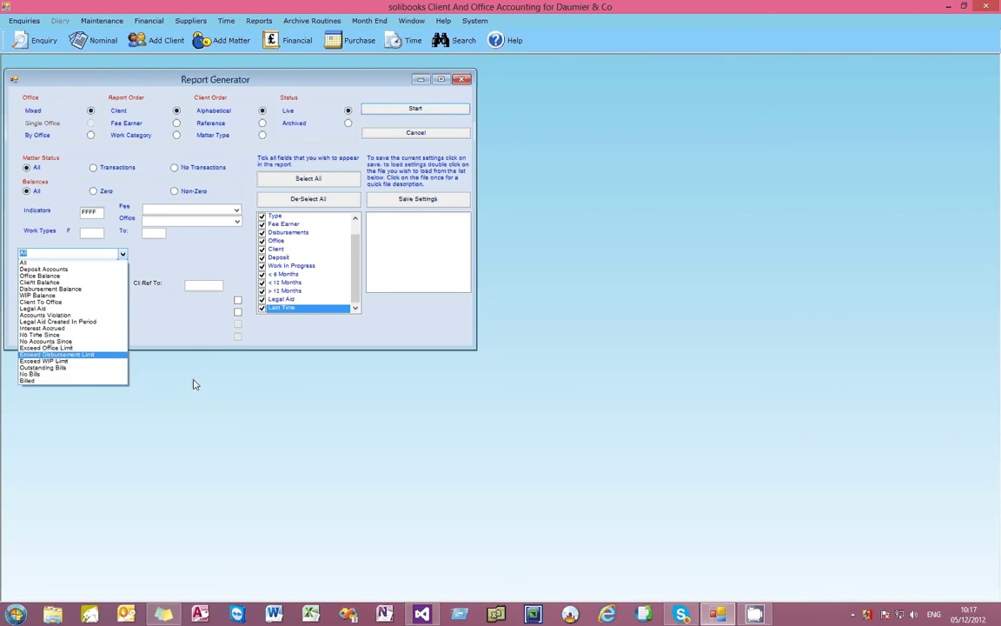
left_click(463, 80)
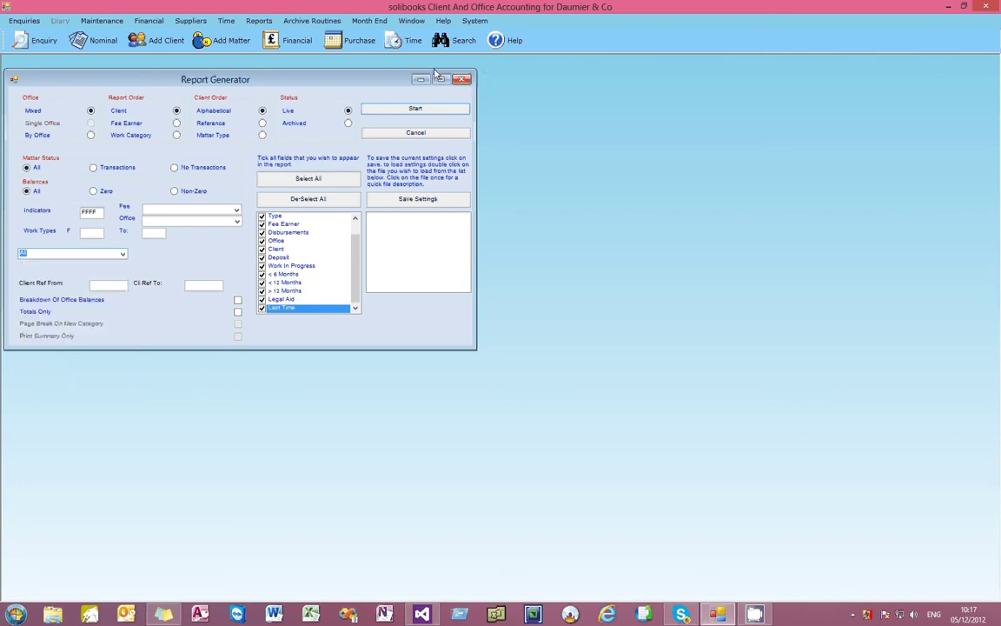
left_click(463, 81)
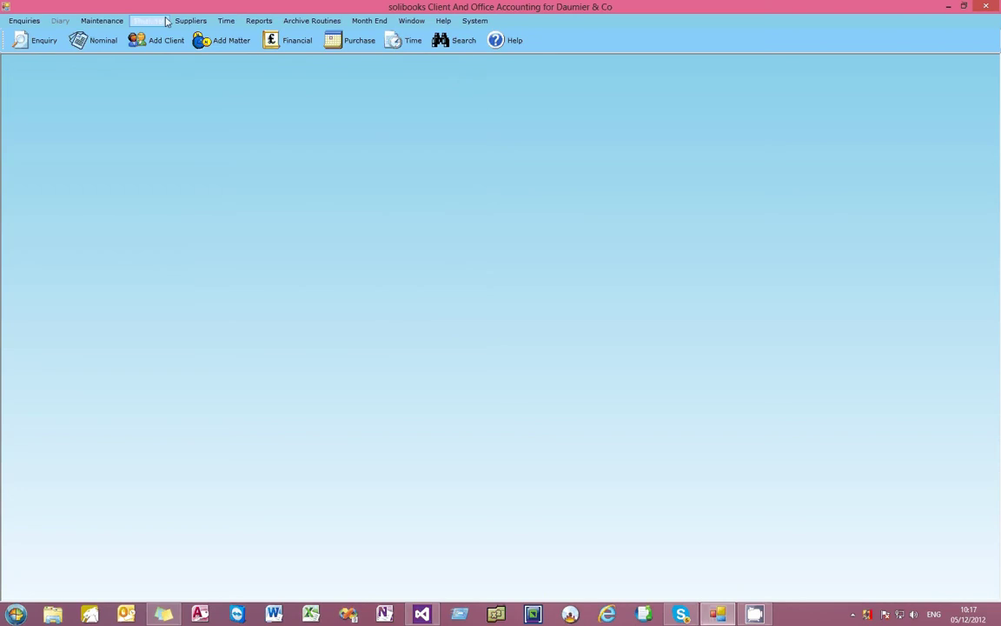
Generate the Profit & Loss report and examine its Period and Y.T.D. column headings
left_click(258, 21)
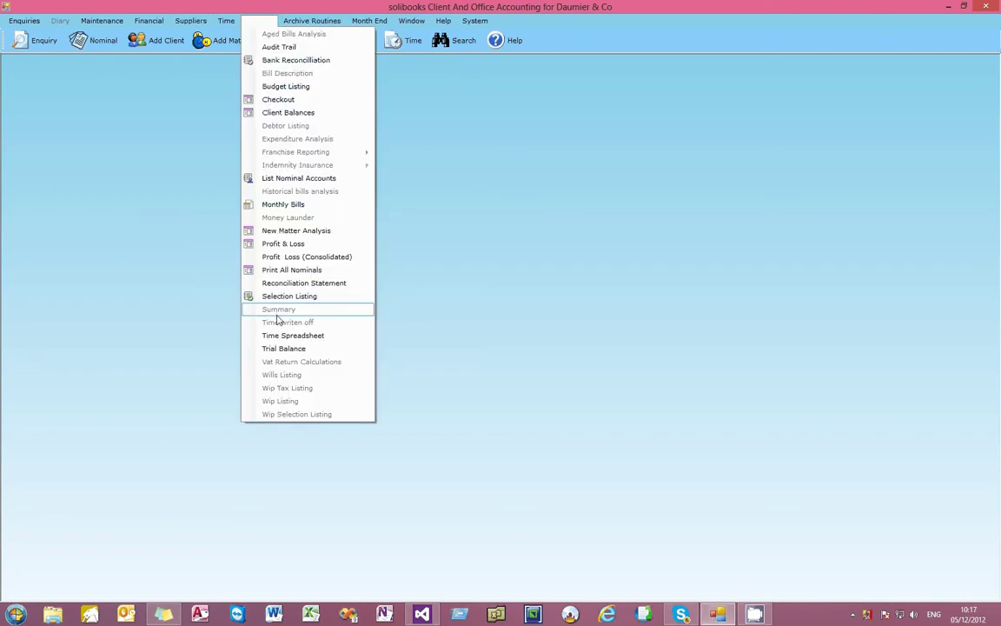
left_click(282, 244)
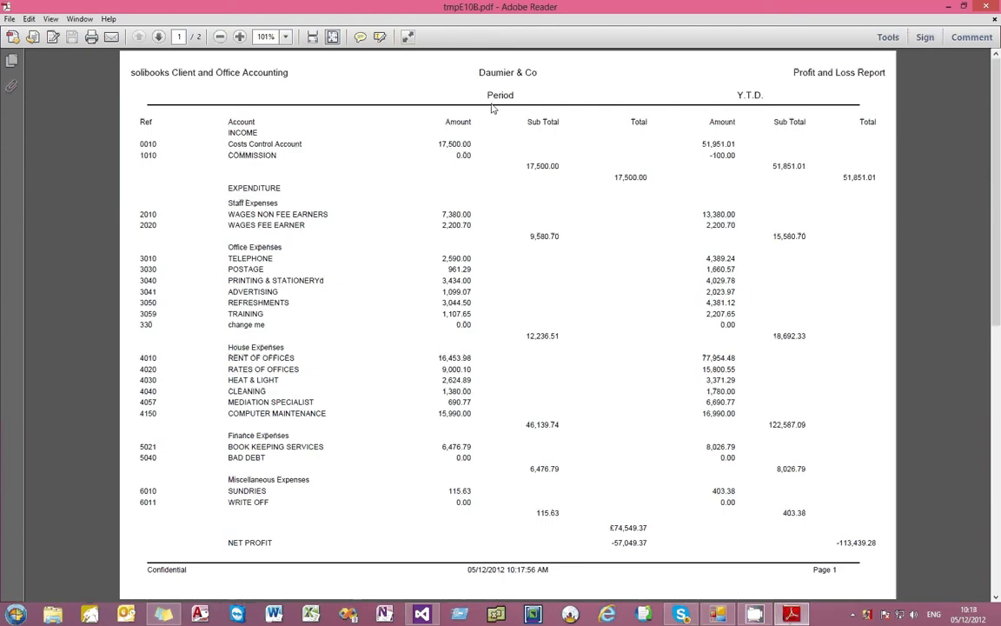
left_click_drag(489, 96, 522, 99)
left_click_drag(739, 96, 764, 99)
Examine the report's income and expenditure sections, including the staff and office expense groups and their account reference codes
left_click_drag(228, 132, 258, 137)
left_click_drag(229, 189, 292, 209)
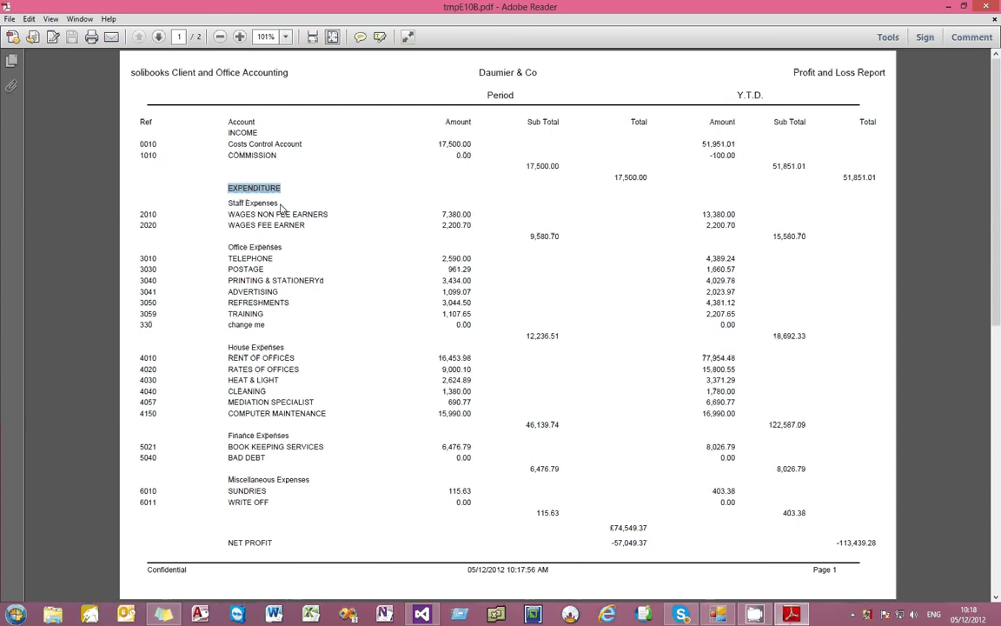
left_click_drag(228, 204, 280, 207)
left_click_drag(283, 251, 228, 252)
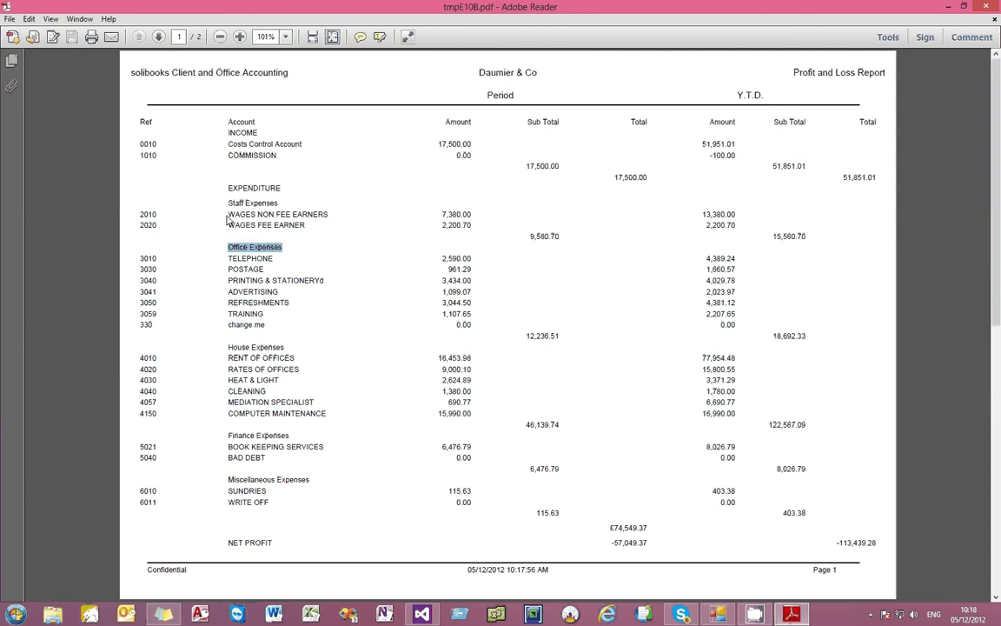
double_click(148, 213)
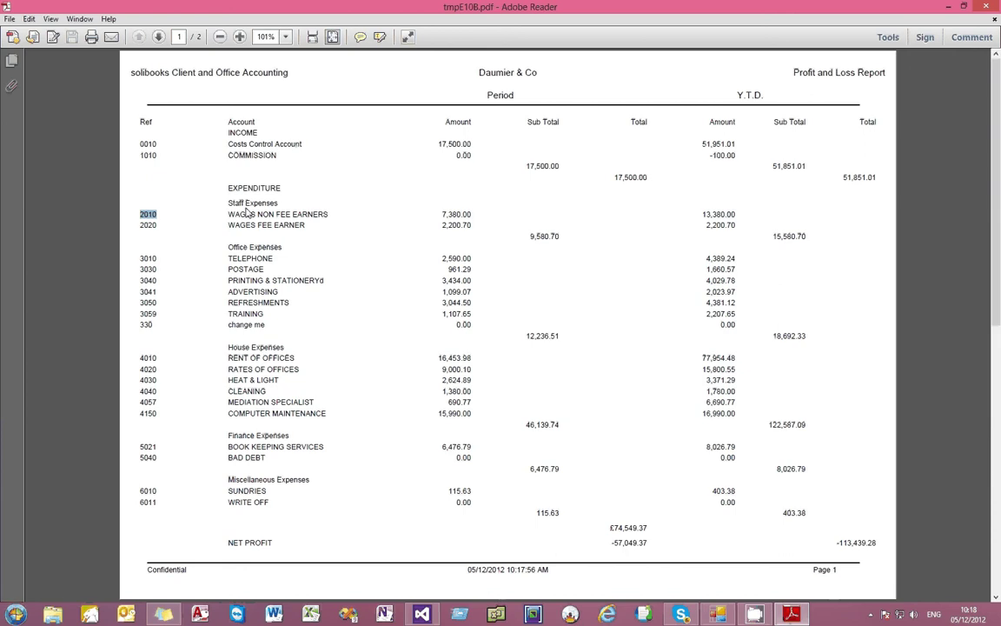
double_click(148, 258)
Compare the working capital figure with the year-to-date capital increase on page 2, and close the report
scroll(297, 340, "down", 2)
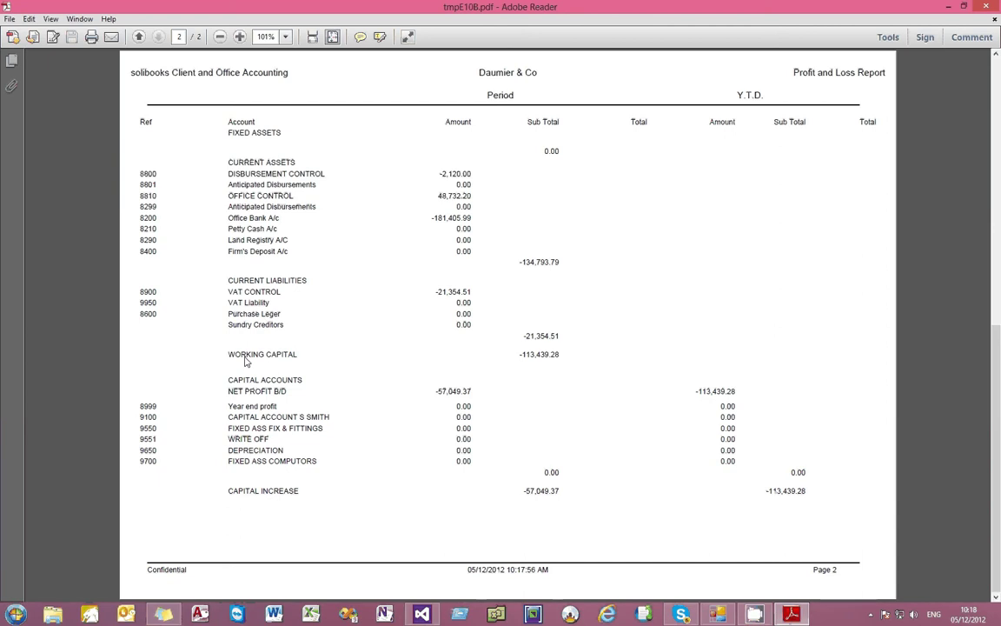
left_click_drag(229, 355, 309, 368)
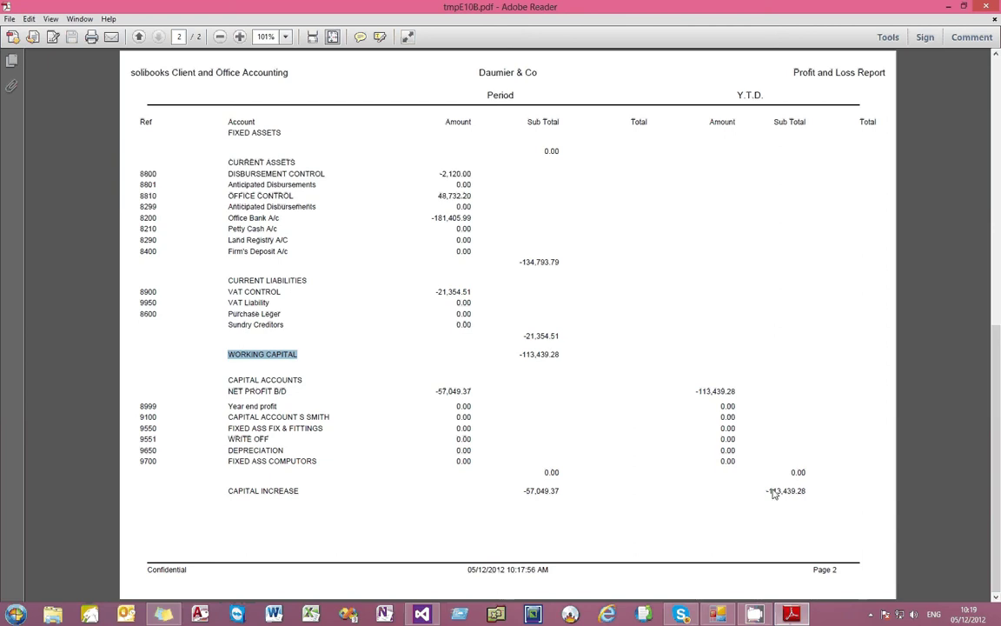
left_click_drag(764, 494, 795, 504)
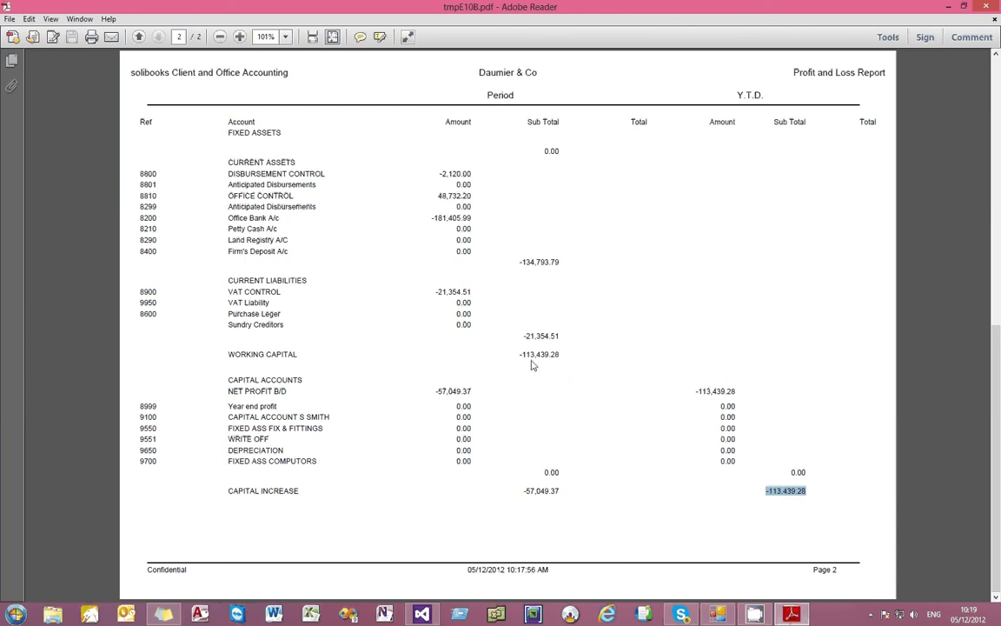
left_click_drag(516, 351, 576, 362)
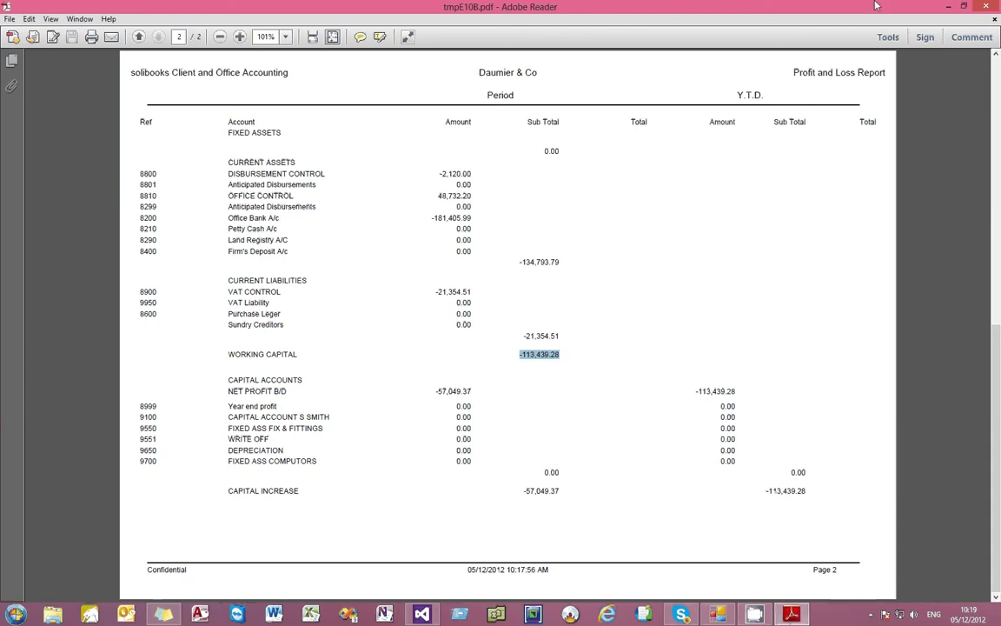
left_click(985, 7)
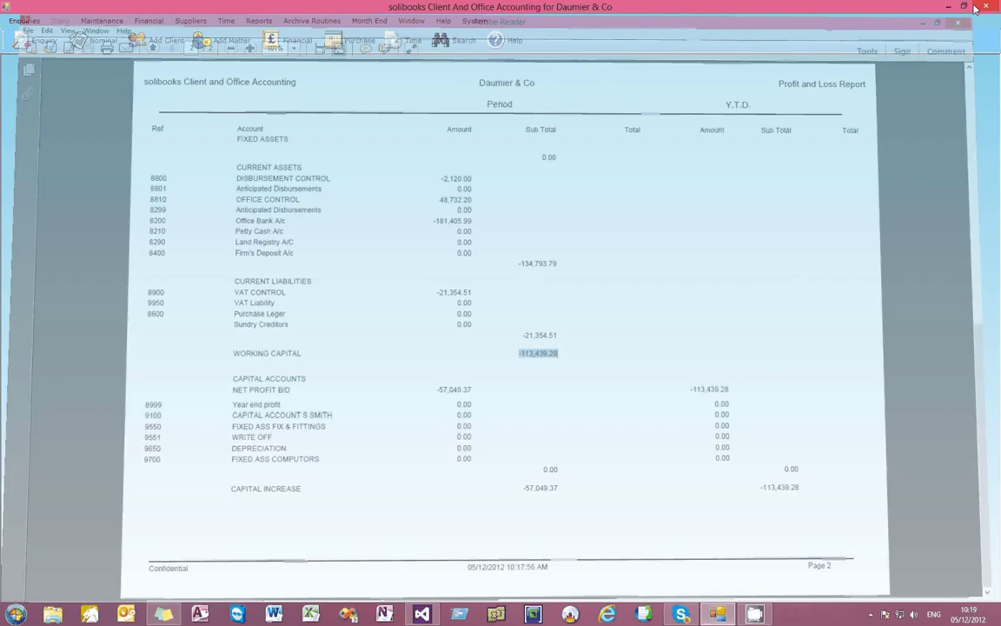
Generate the monthly bills reports from 01/07/2012, including Outstanding Bills, Bills In Period, Bills Analysis and Costs Spreadsheet
left_click(252, 21)
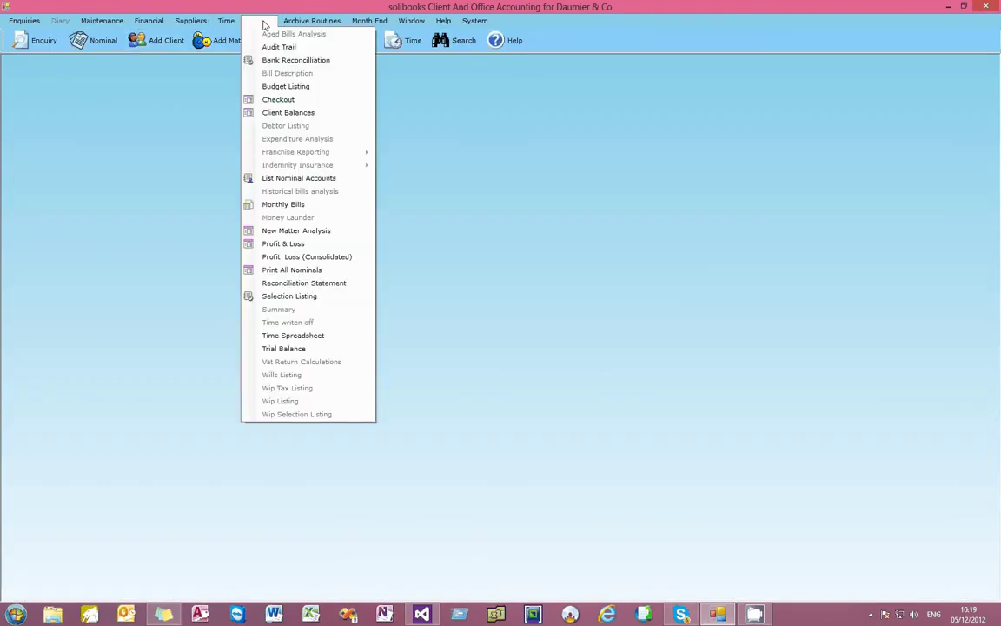
left_click(300, 208)
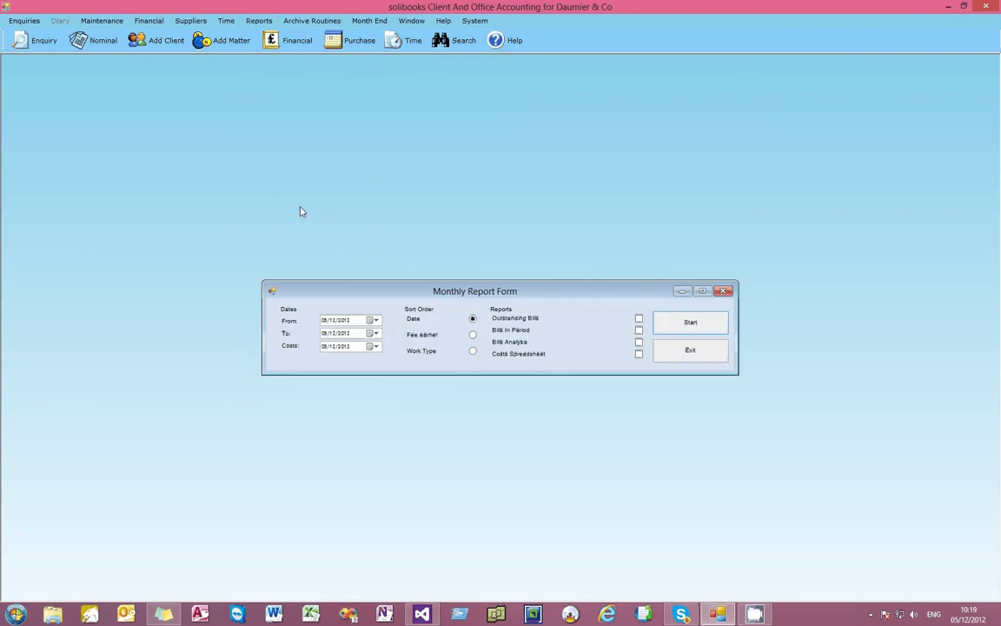
left_click(325, 320)
key("Right")
left_click(704, 324)
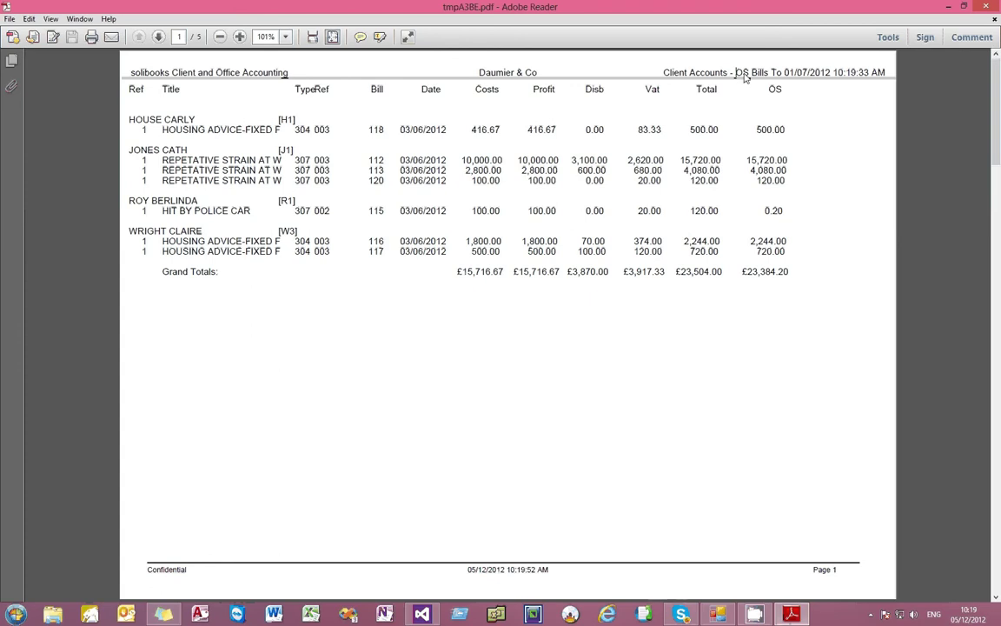
Examine the outstanding bills page and the Bills In Period page of the monthly report, highlighting each page's title
left_click_drag(735, 73, 781, 75)
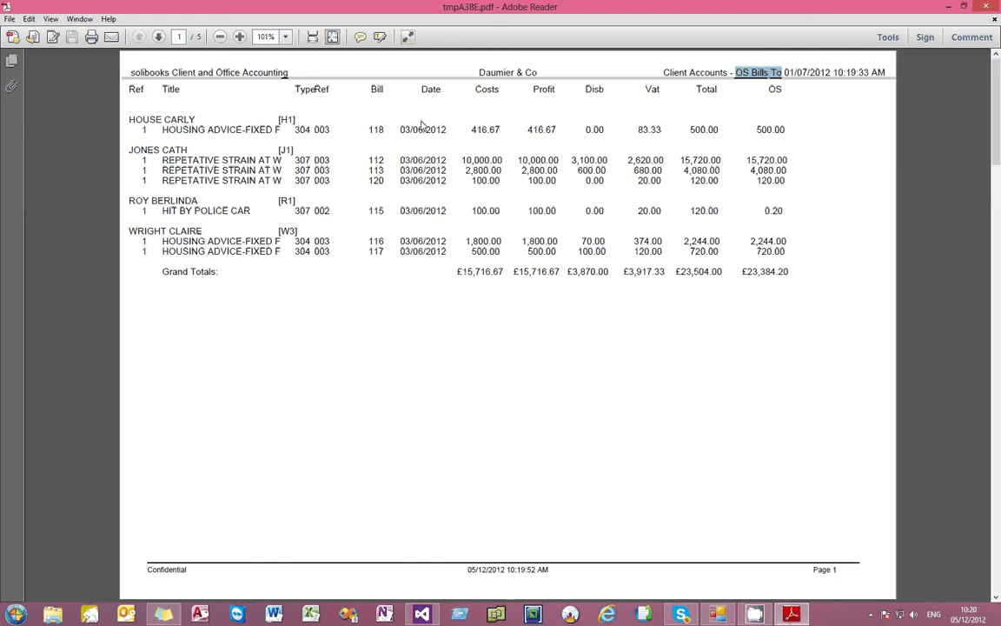
scroll(423, 126, "down", 1)
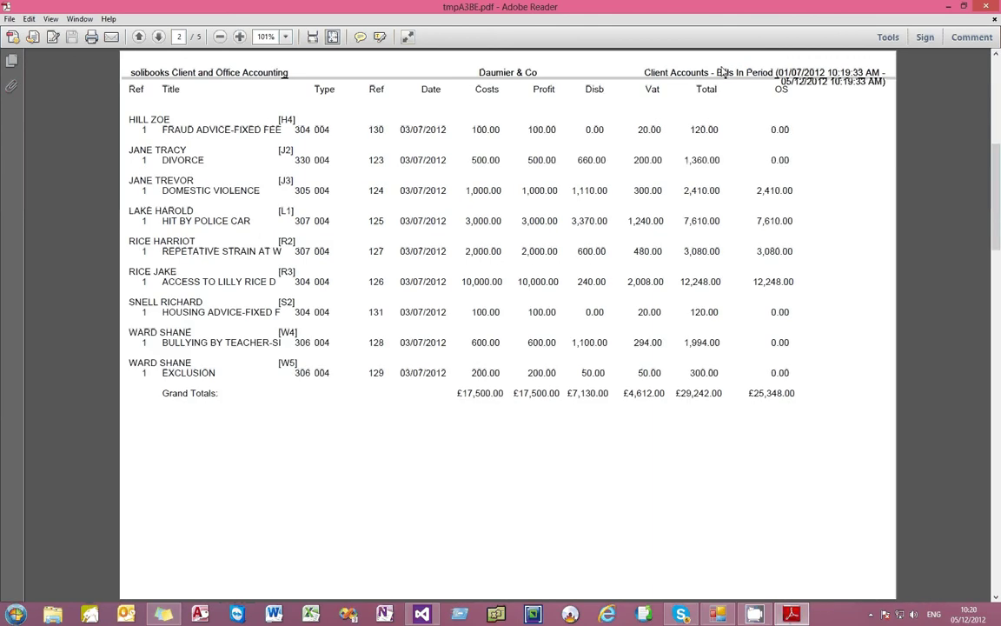
left_click_drag(715, 73, 762, 73)
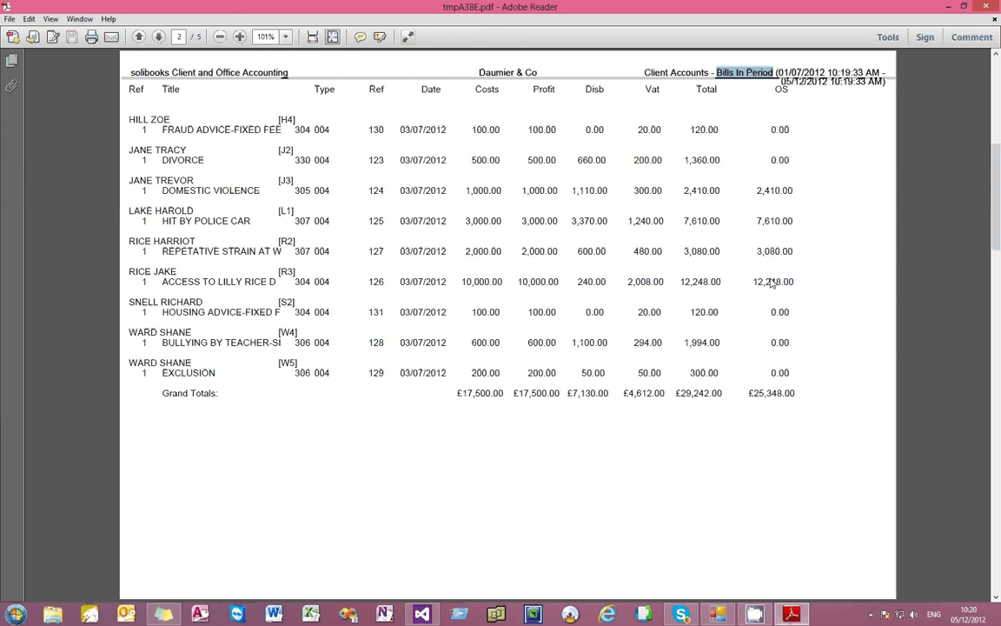
Review the fee, work type and spreadsheet analysis pages, and close the report and the Monthly Report Form
scroll(629, 323, "down", 1)
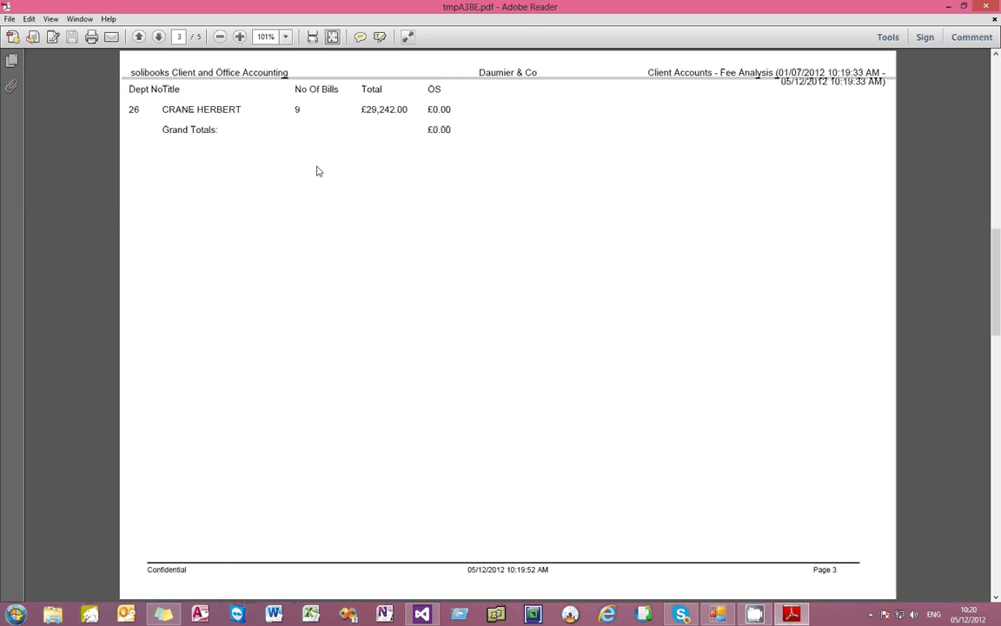
scroll(316, 170, "down", 2)
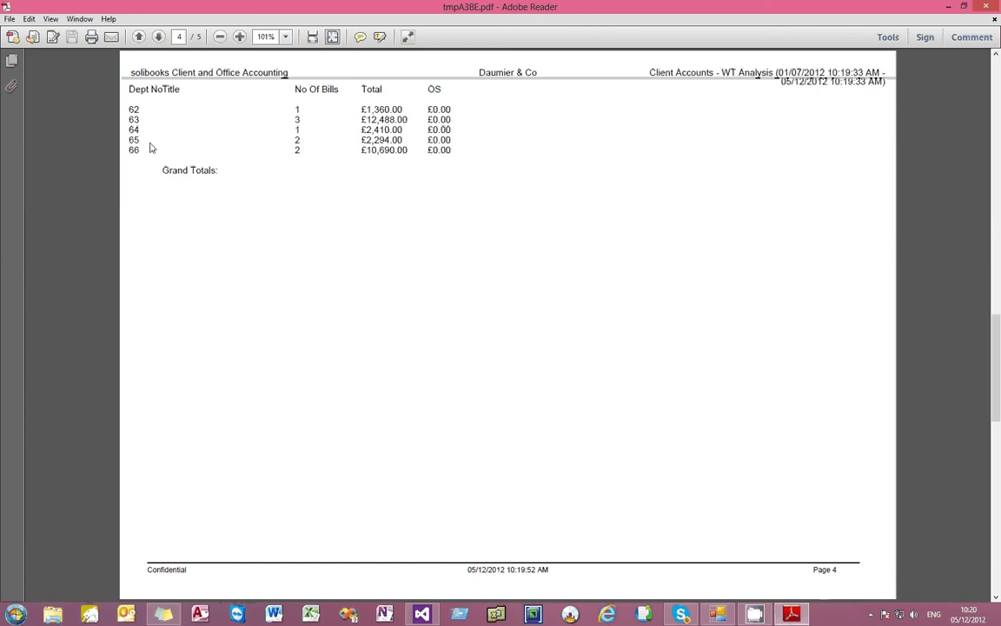
scroll(144, 143, "down", 2)
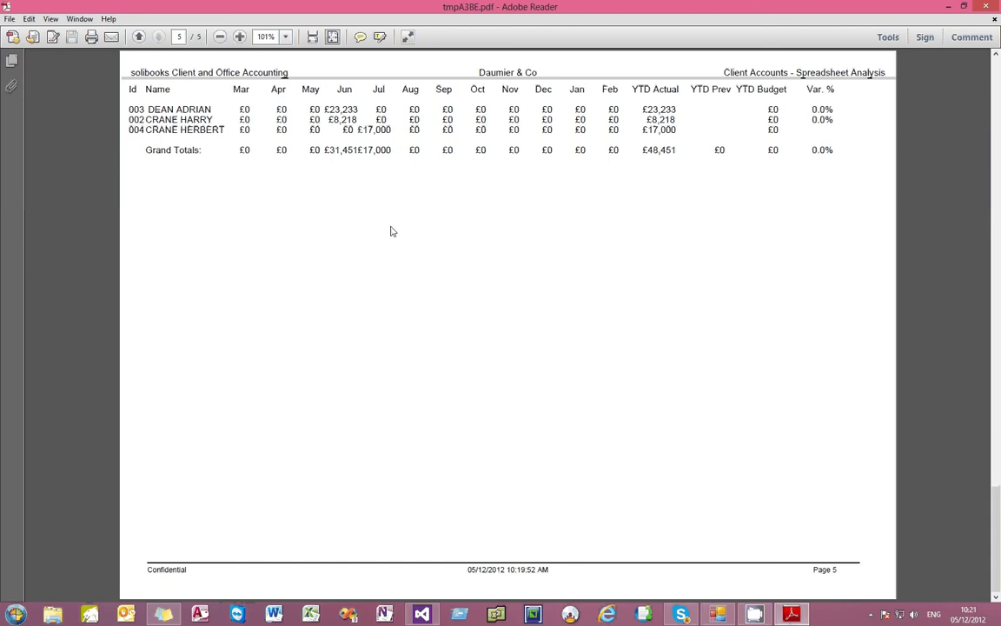
left_click(986, 6)
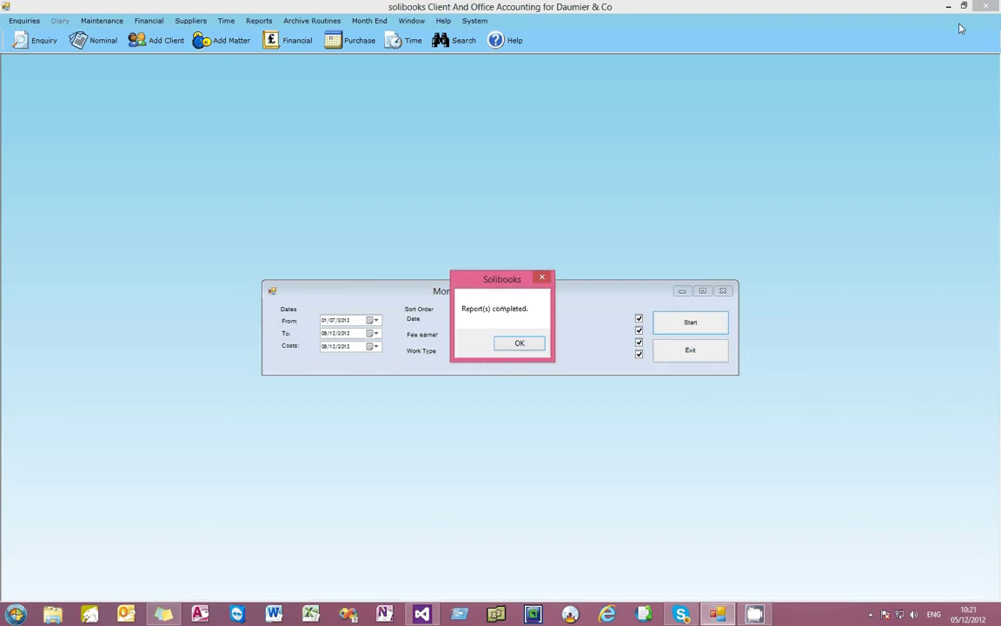
left_click(523, 343)
left_click(690, 350)
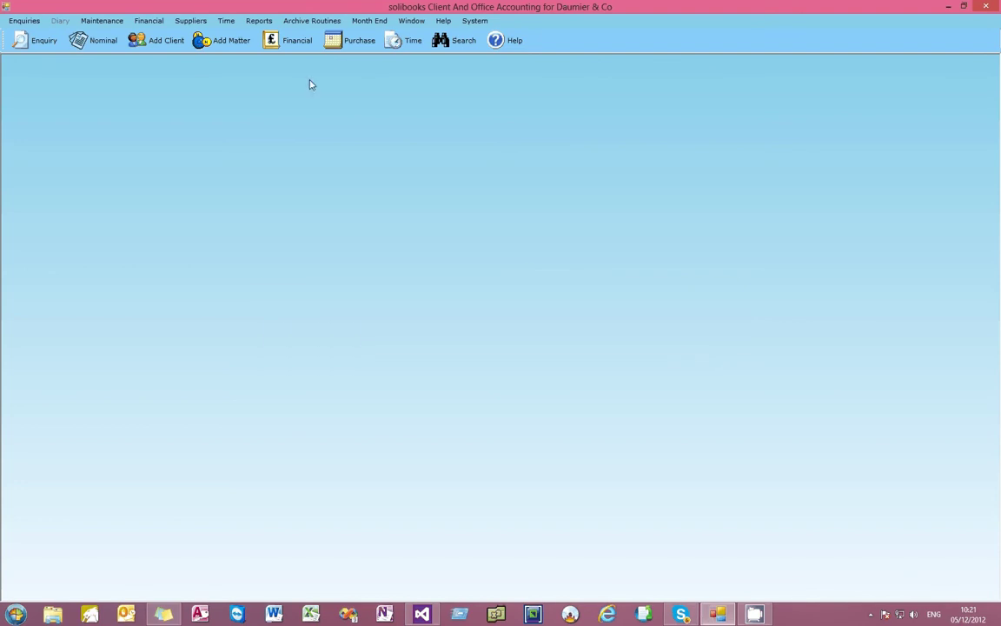
Generate the Checkout report, examine its balance rows and the nominal 8900 entry, and close it
left_click(254, 22)
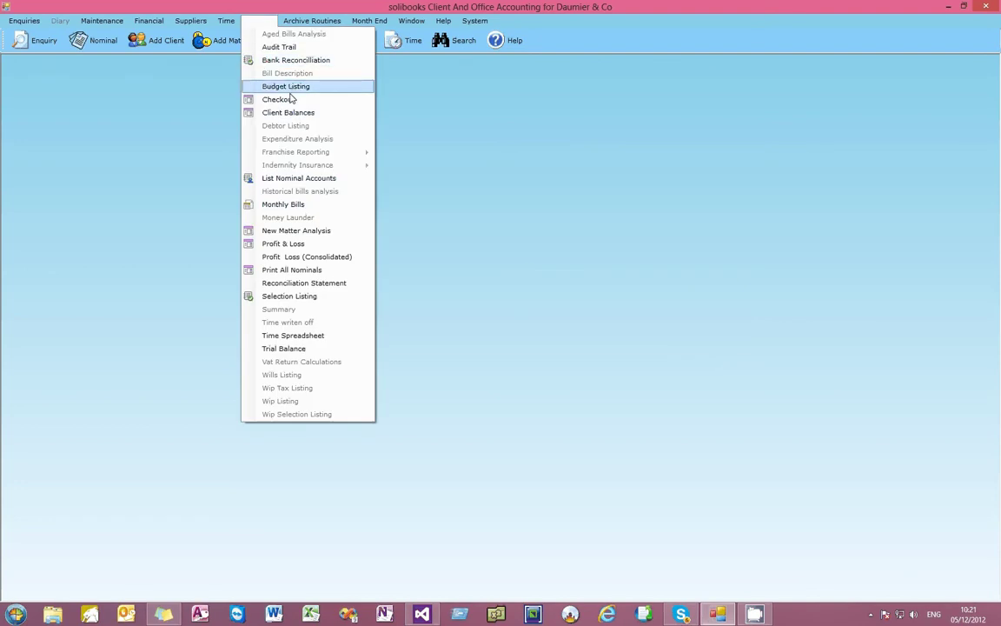
left_click(291, 102)
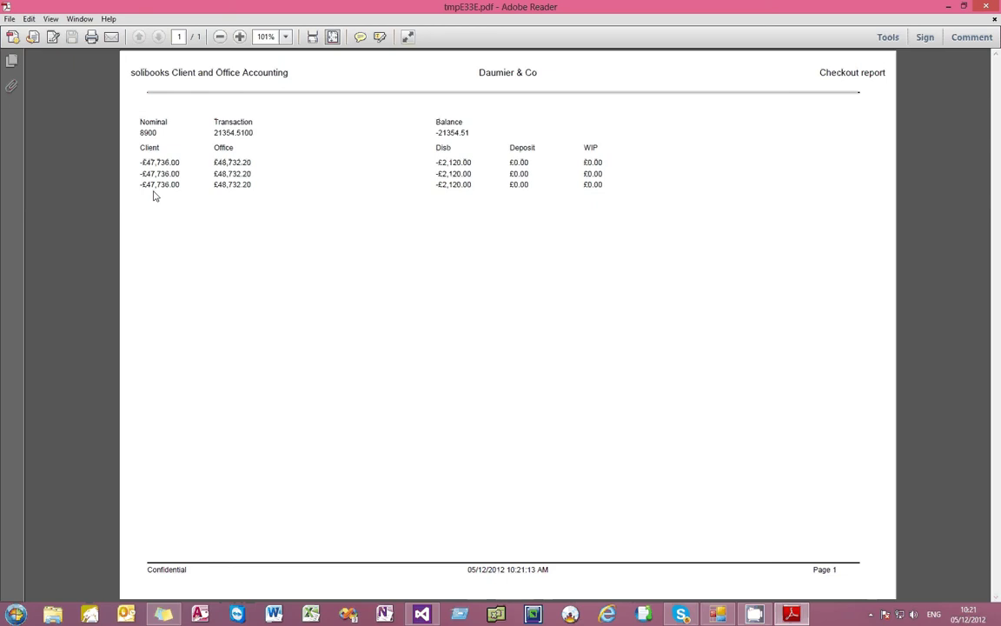
double_click(147, 133)
left_click(986, 6)
Generate the Audit Trail report with a from date of 1 July 2012
left_click(250, 24)
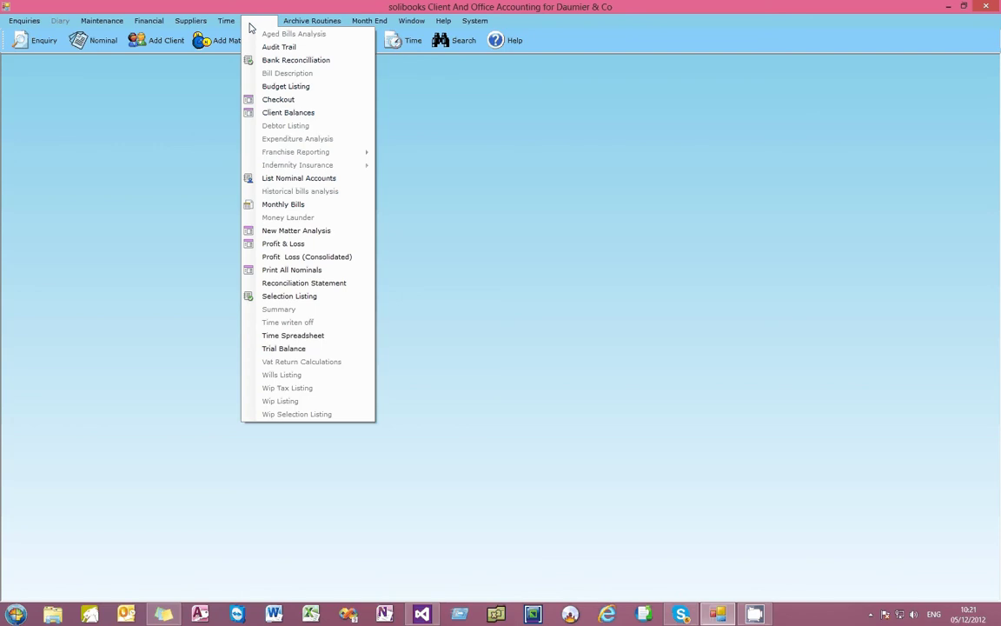
left_click(276, 47)
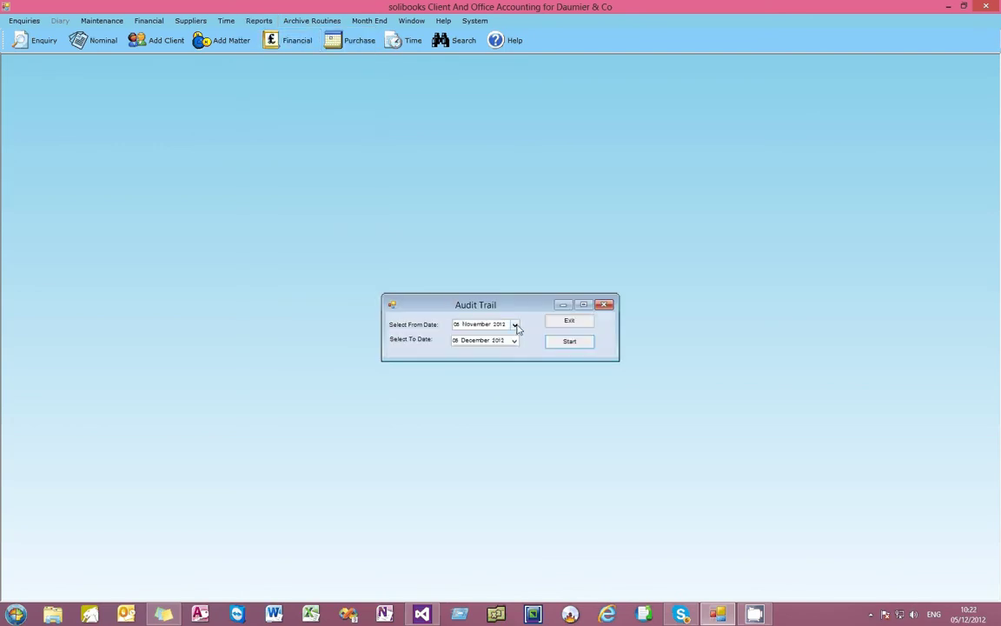
left_click(514, 324)
left_click(459, 341)
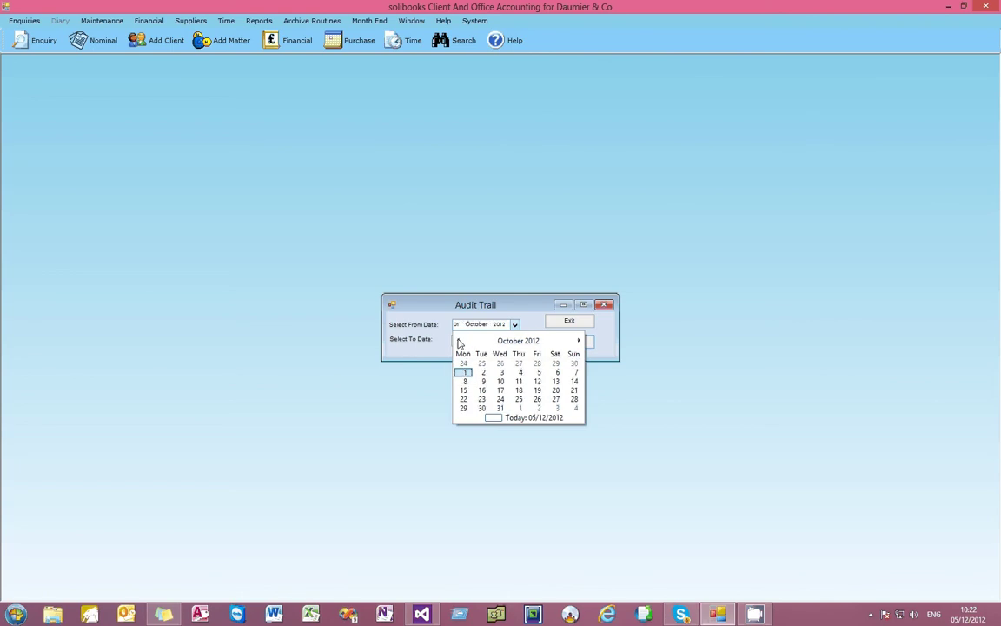
left_click(458, 341)
left_click(459, 341)
left_click(459, 342)
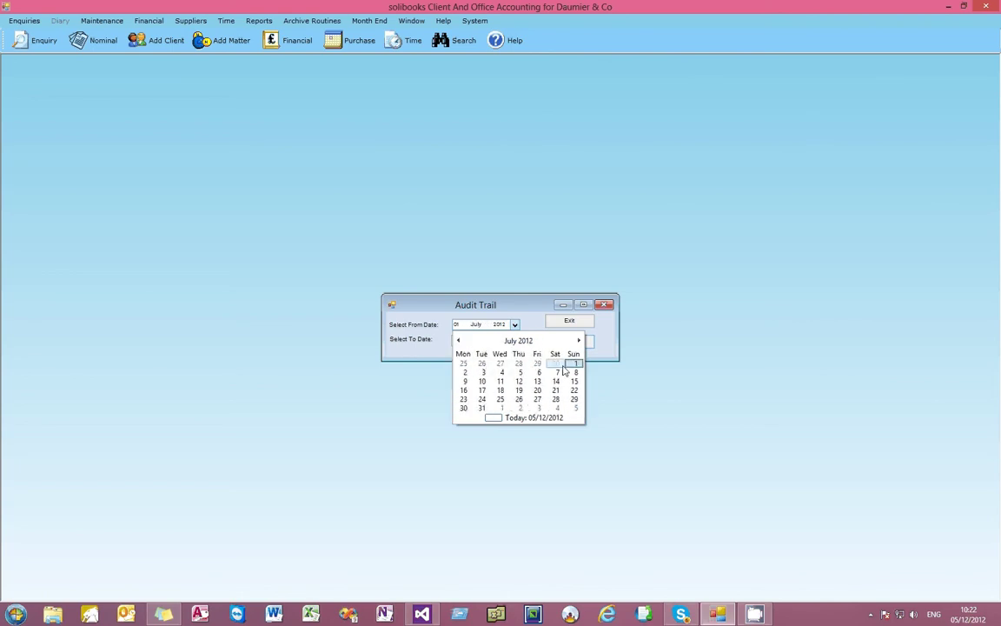
left_click(573, 363)
left_click(570, 342)
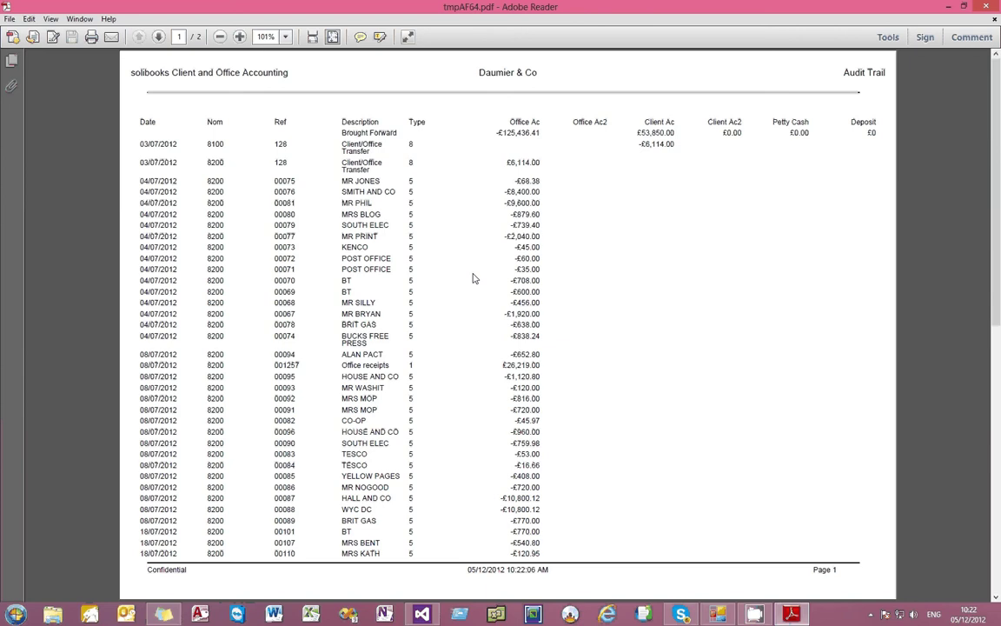
Look through the Audit Trail pages, and close the report and its date selection dialog
scroll(474, 278, "down", 3)
scroll(474, 278, "up", 3)
left_click(984, 6)
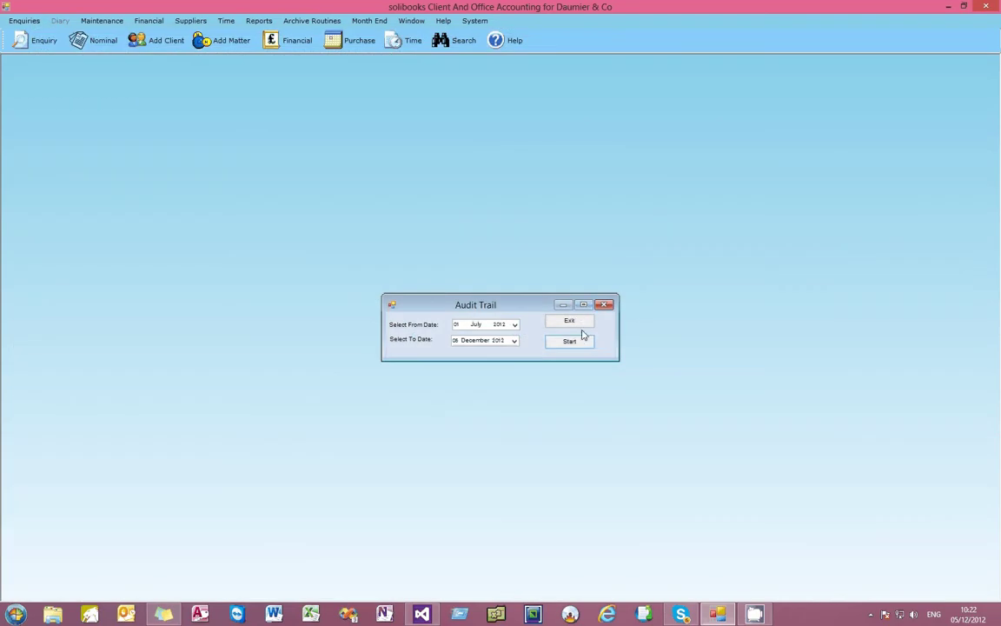
left_click(577, 320)
Generate the List Nominal Accounts report with the Ignore Amounts option enabled
left_click(258, 20)
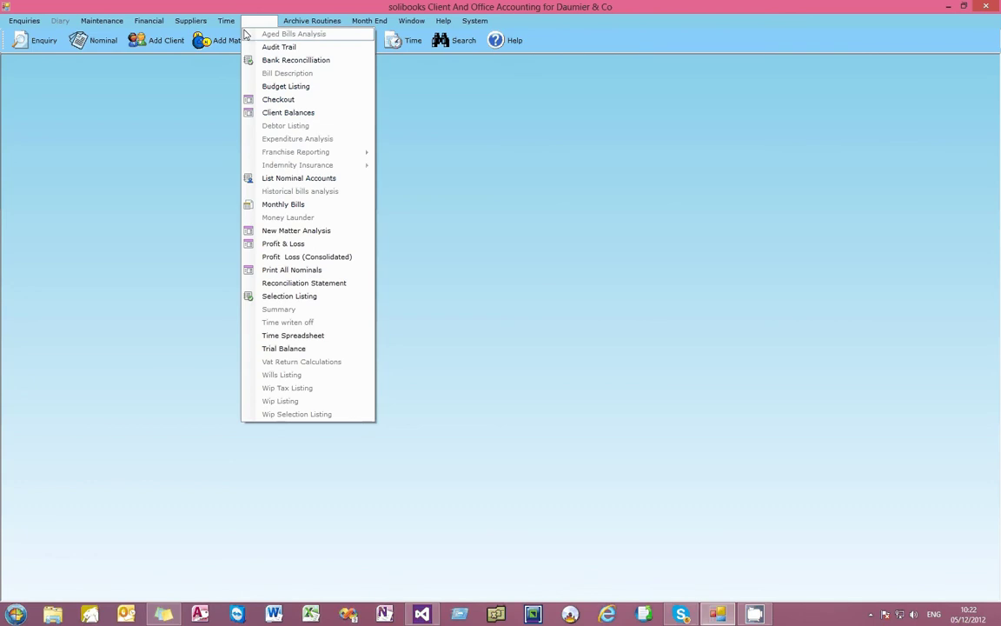
left_click(280, 180)
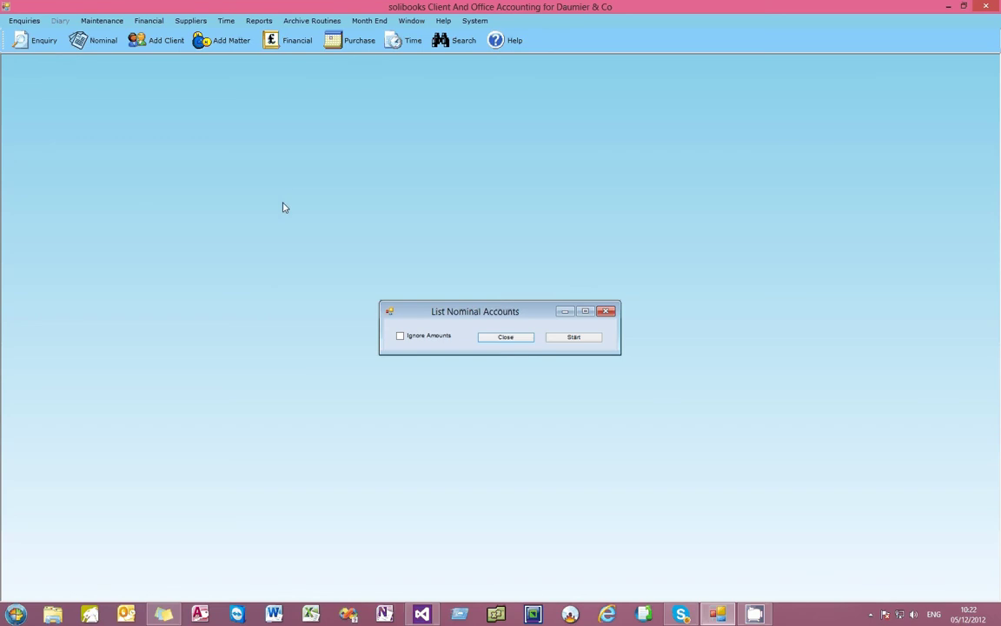
left_click(401, 337)
left_click(564, 337)
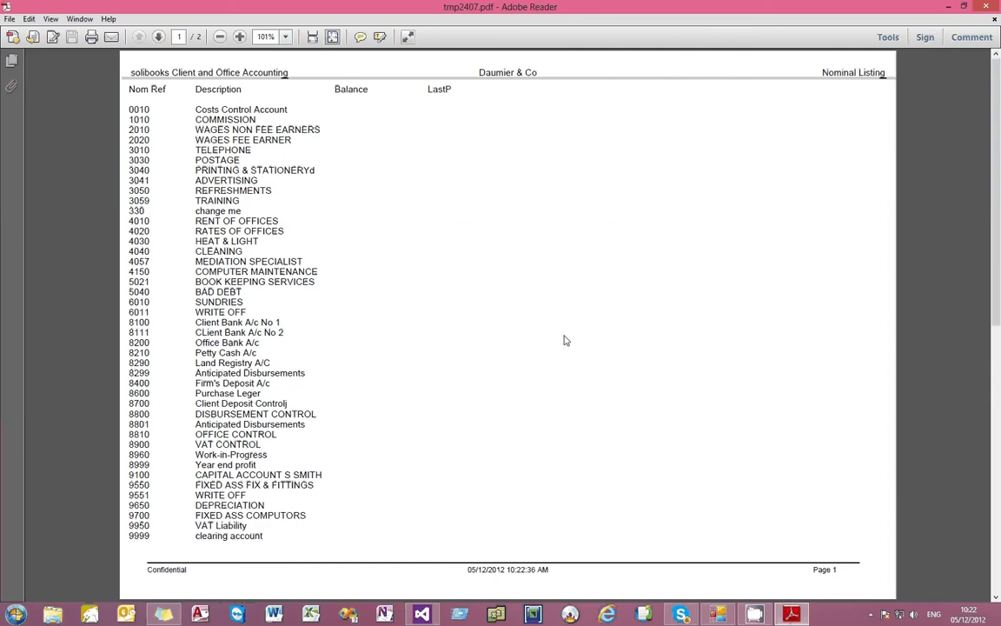
Look through both pages of the Nominal Listing without amounts, and close the report
scroll(219, 387, "down", 3)
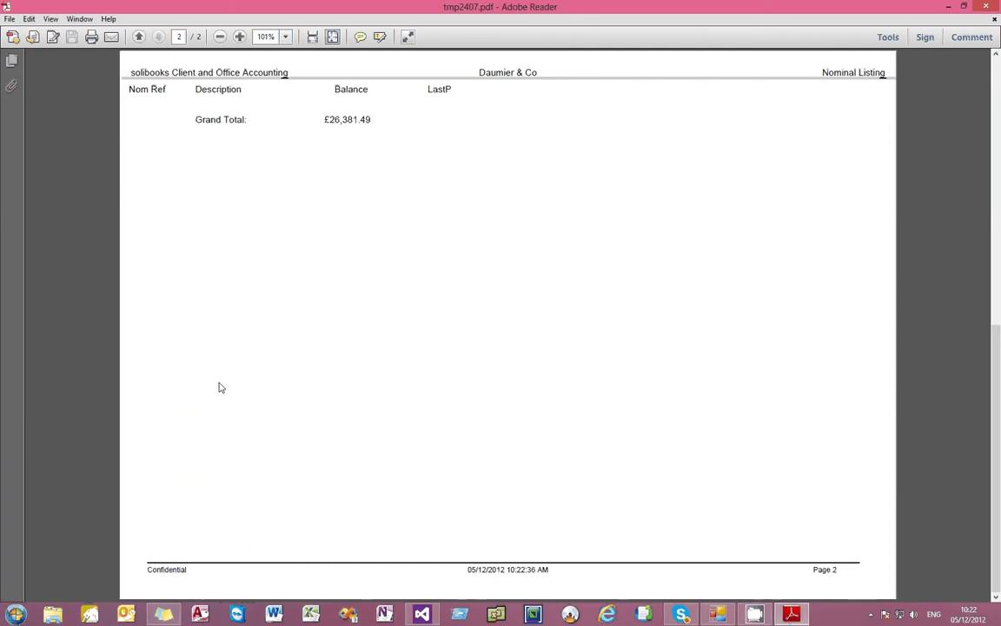
scroll(219, 387, "up", 3)
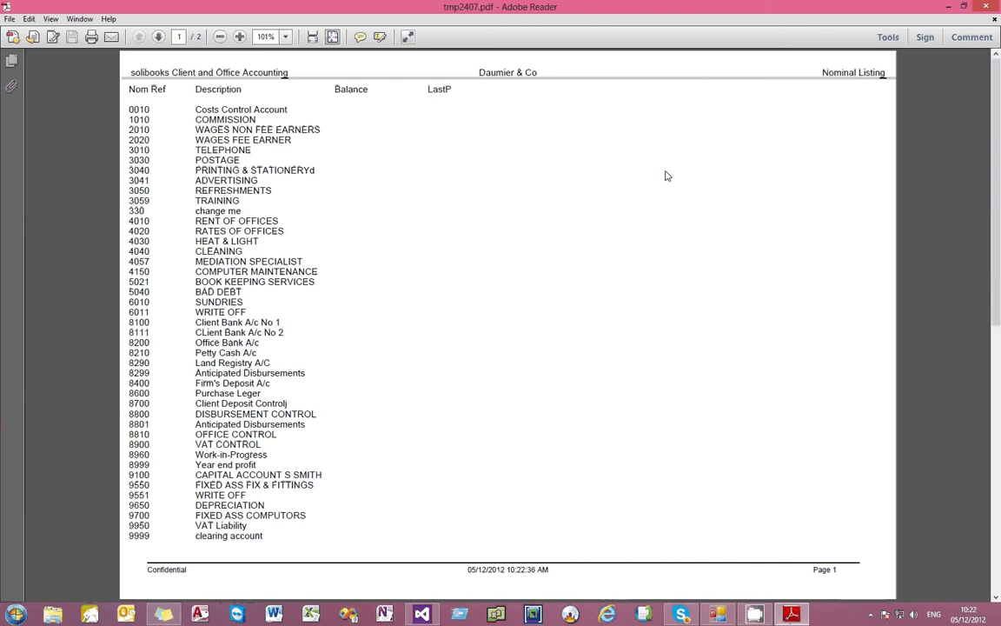
left_click(985, 6)
Regenerate the Nominal Listing with Ignore Amounts disabled, view the balances and last posting dates, and close the report
left_click(411, 340)
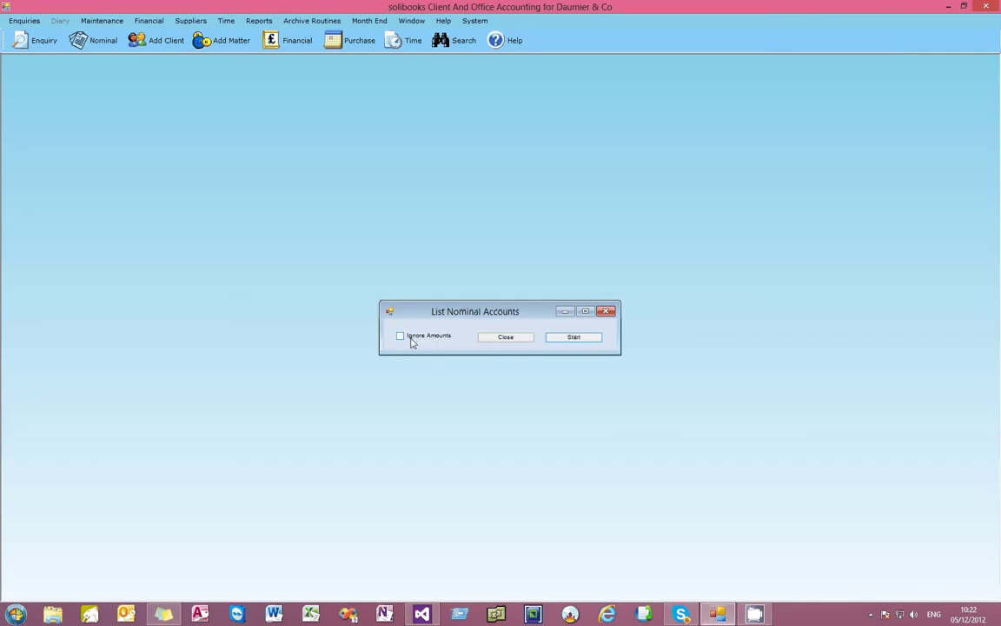
left_click(572, 338)
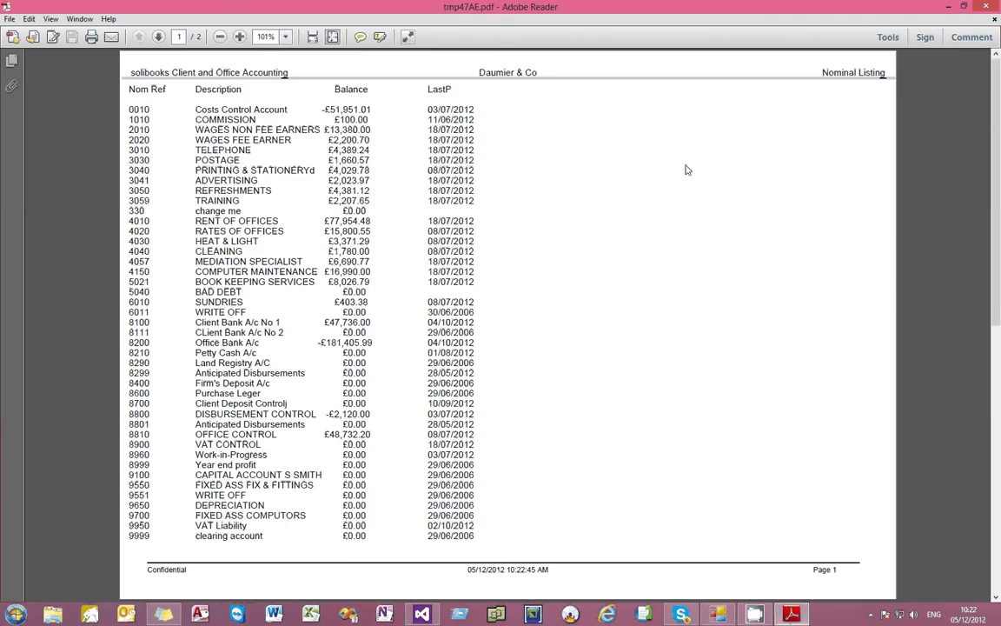
left_click(986, 7)
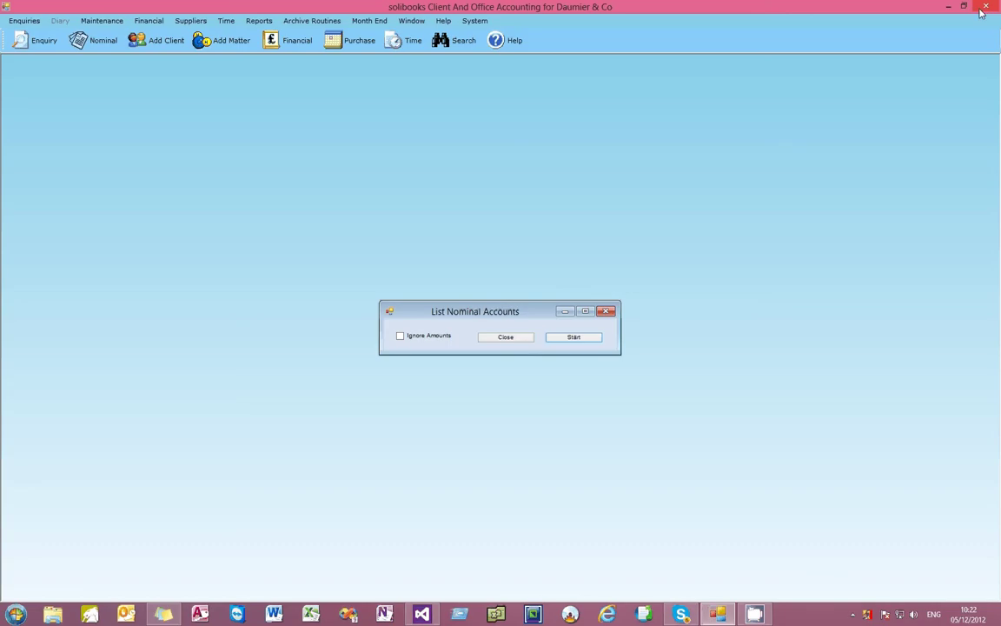